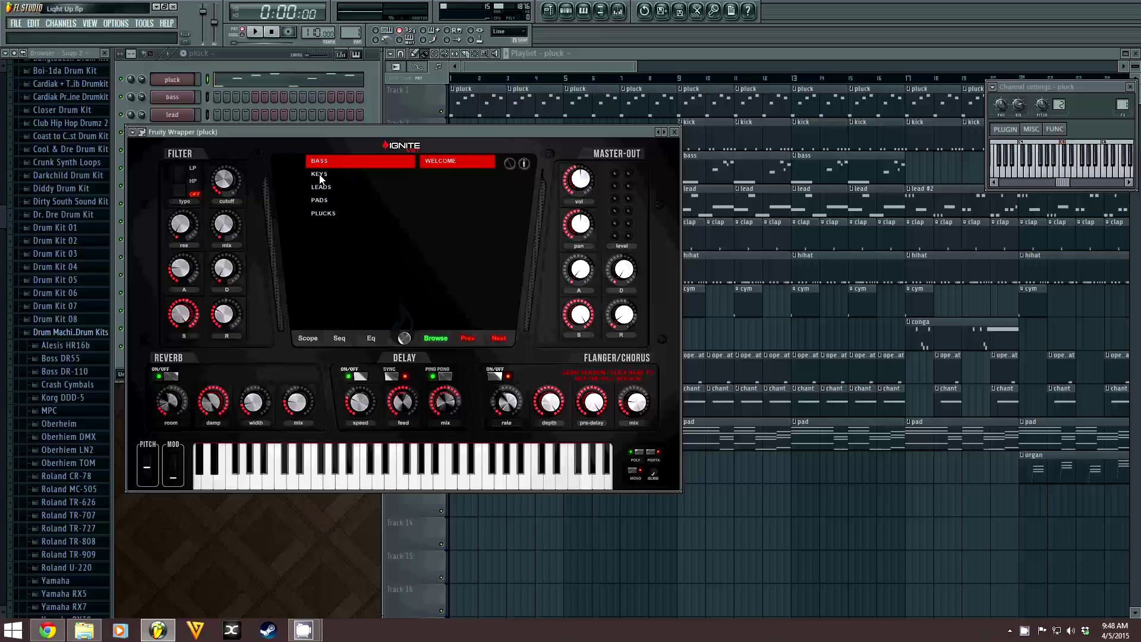
Load the STARDUST preset from the PLUCKS category on the pluck channel and play back its pattern
left_click(323, 211)
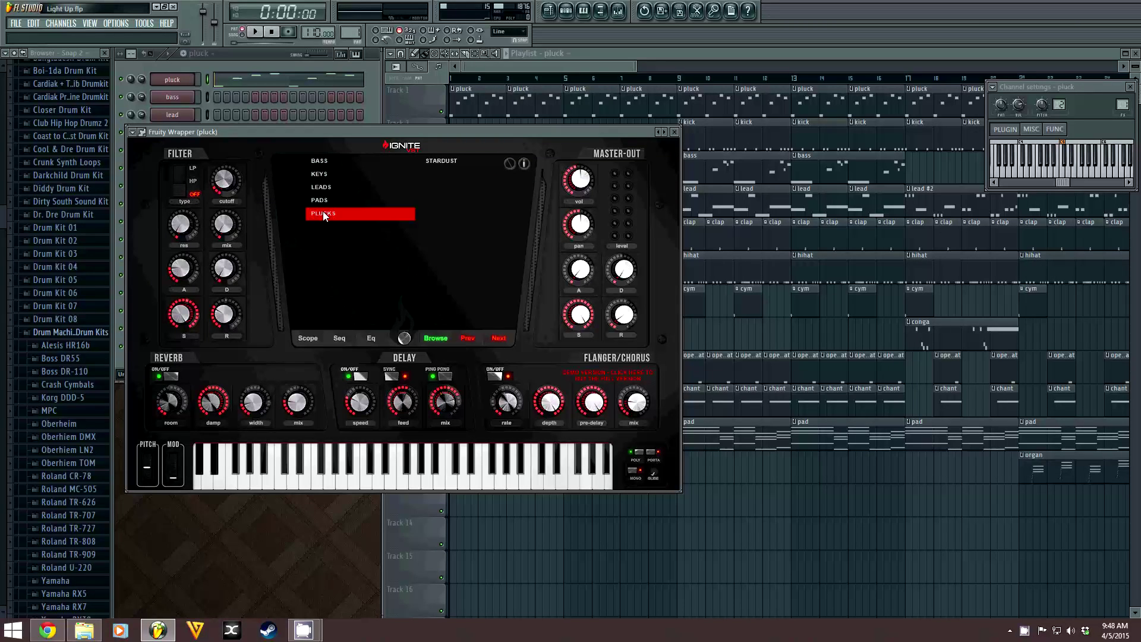
left_click(256, 33)
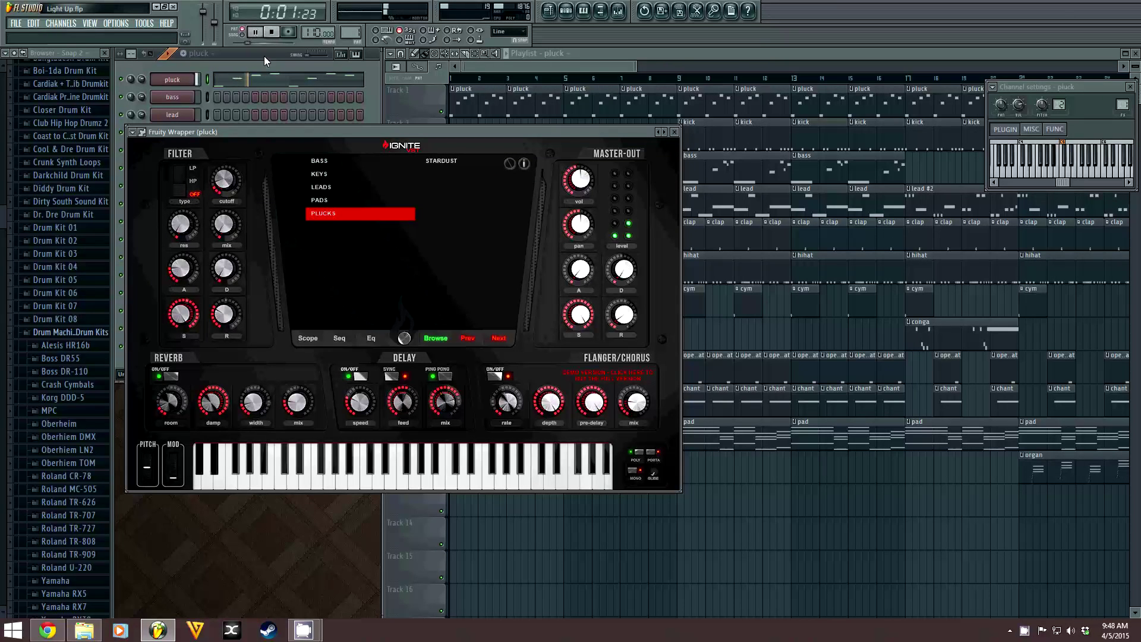
left_click(444, 160)
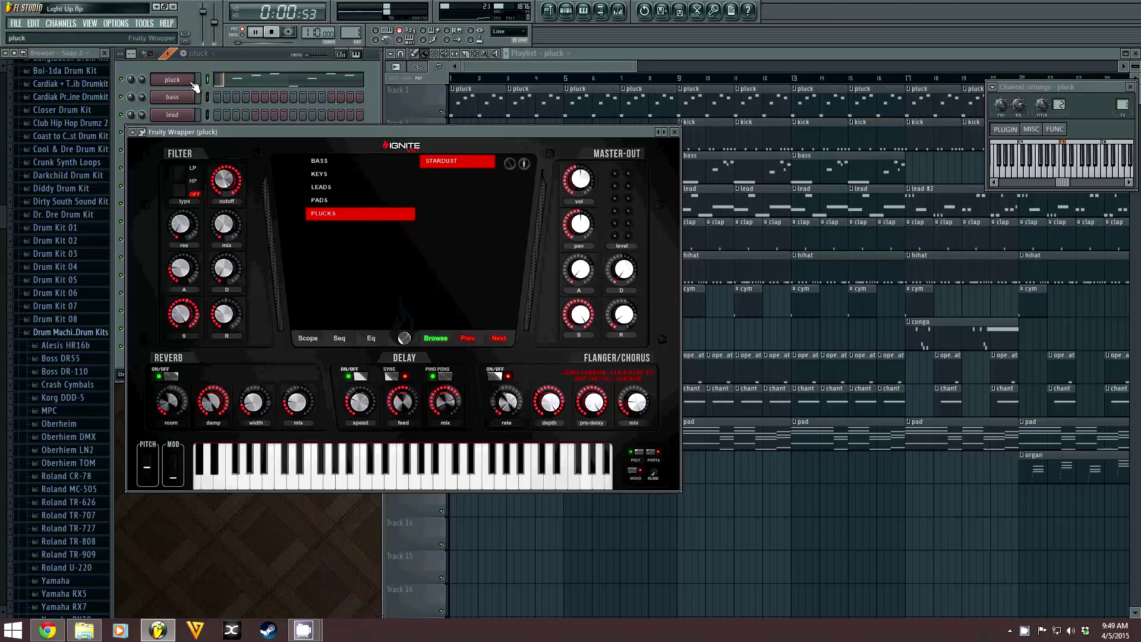
left_click(271, 32)
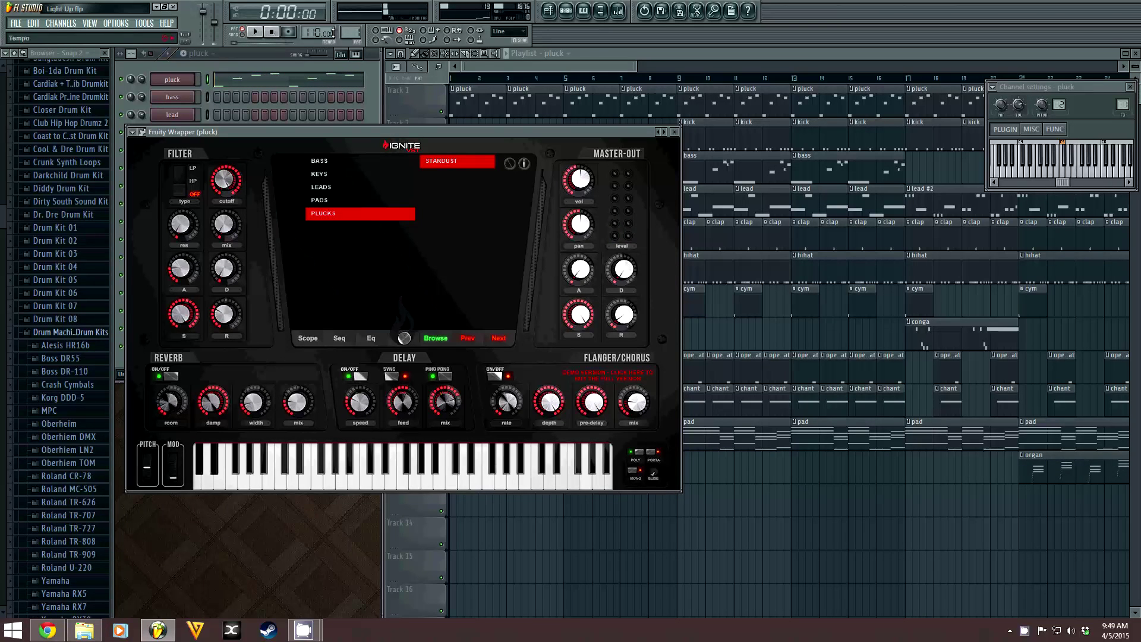
Switch to the bass pattern, choose CRUSHED 808 [01] from the BASS presets in the bass channel's Ignite plugin, and start playback
scroll(344, 34, "up", 1)
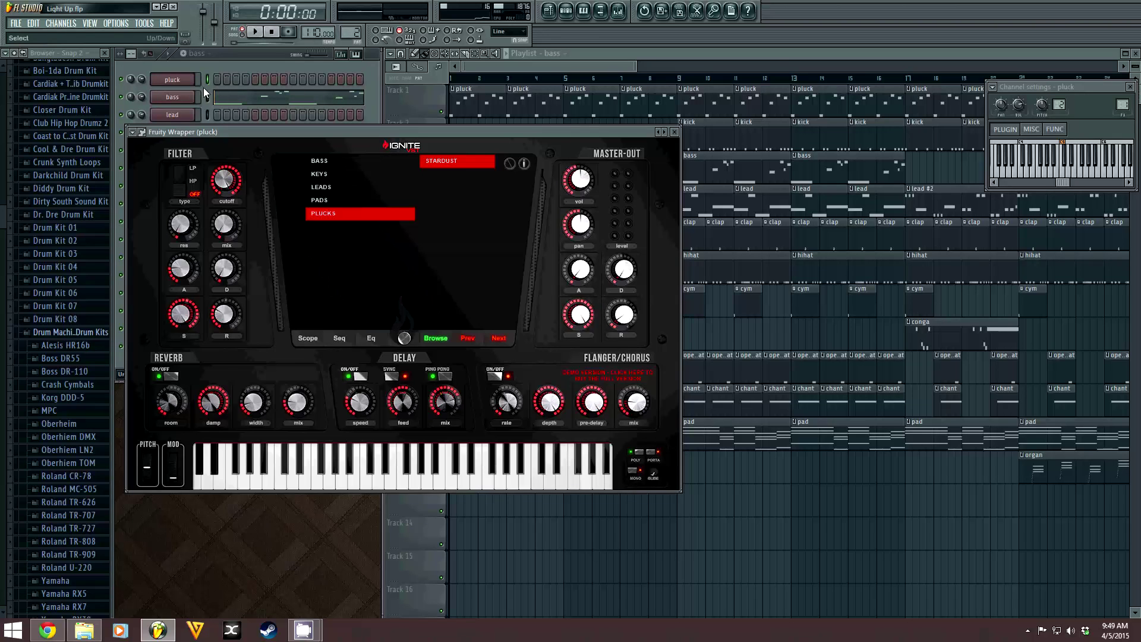
left_click(187, 99)
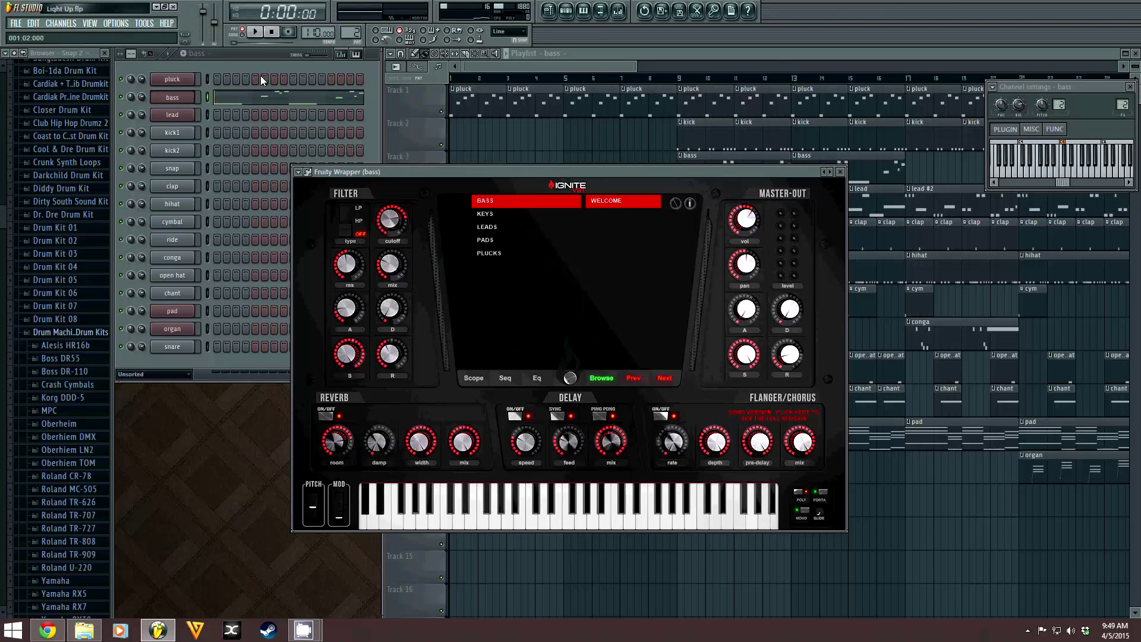
left_click(484, 202)
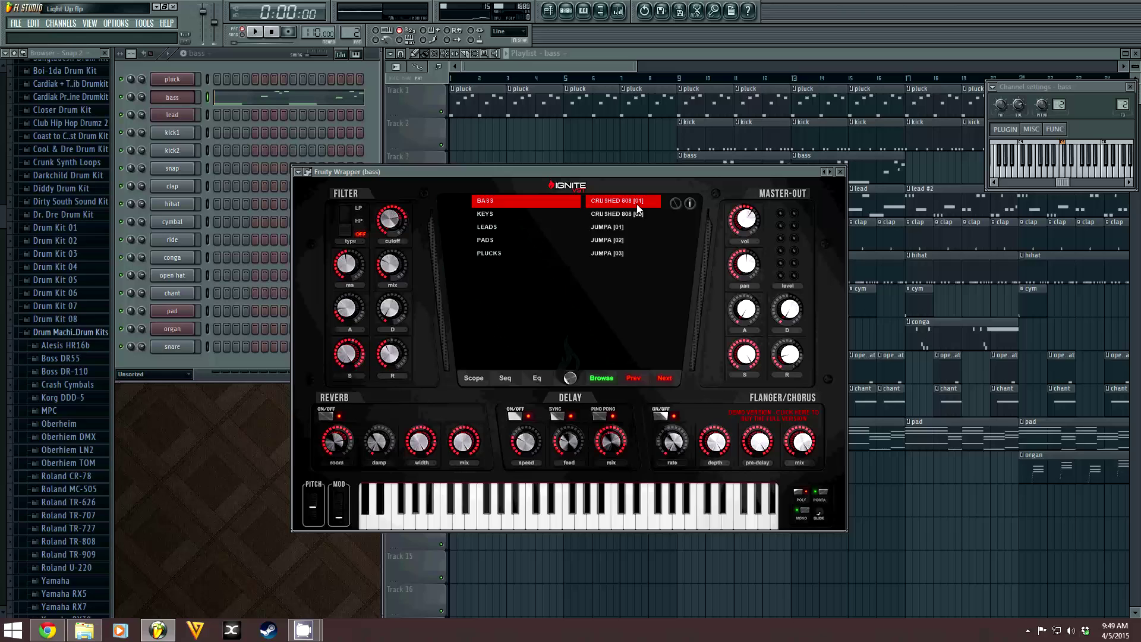
left_click(255, 33)
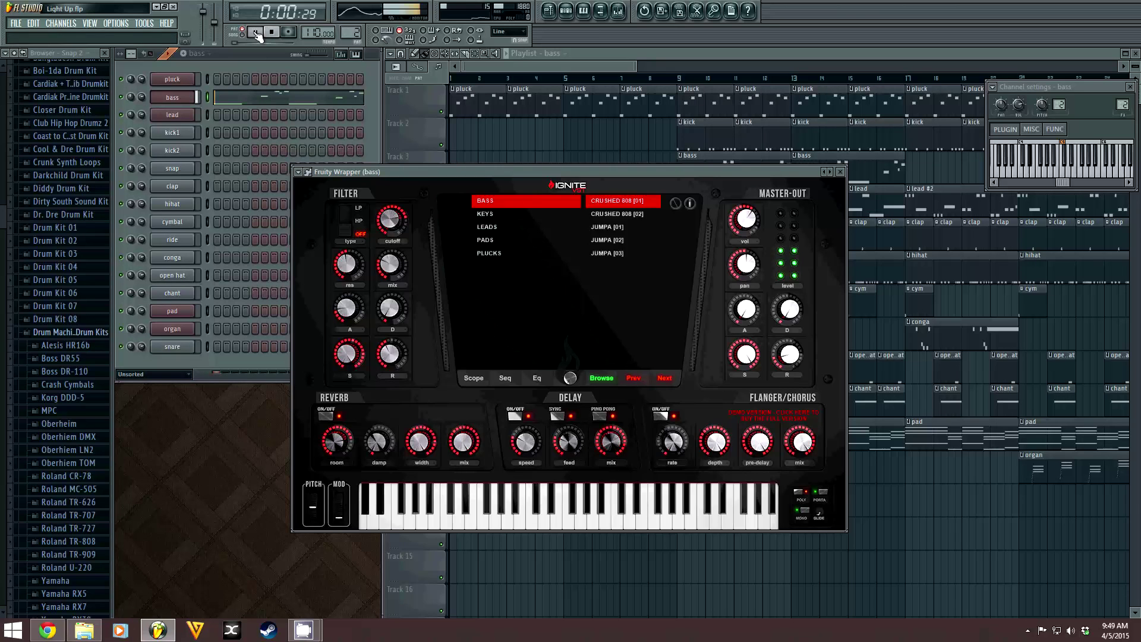
Examine the bass pattern's notes in the piano roll during playback, then stop and close the bass plugin
left_click(267, 93)
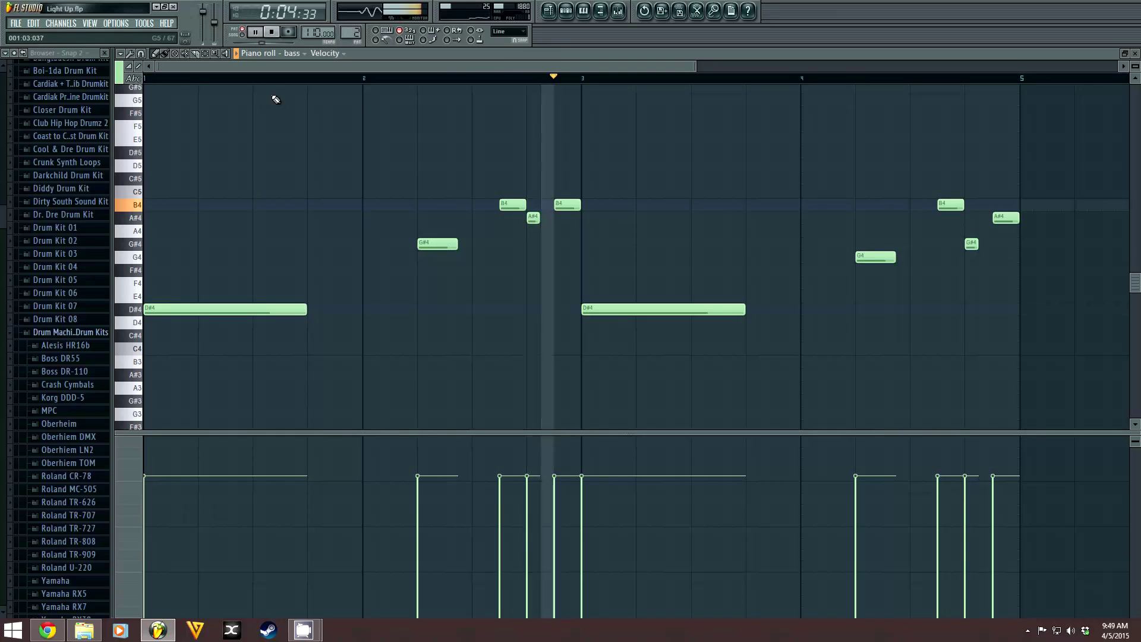
left_click(273, 34)
left_click(1136, 53)
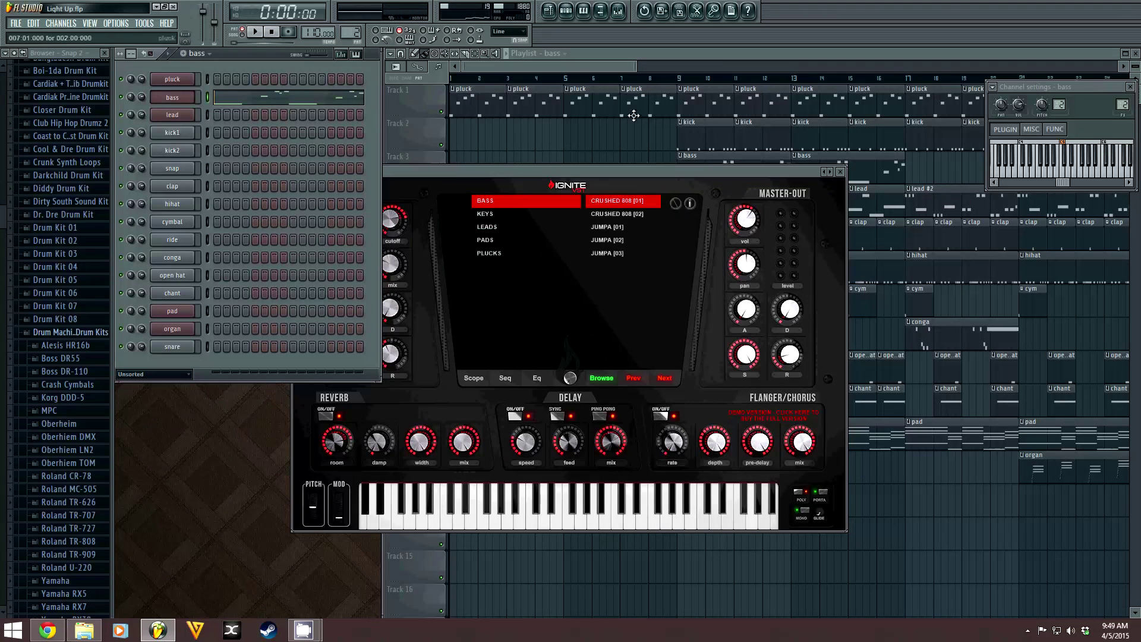
left_click(840, 172)
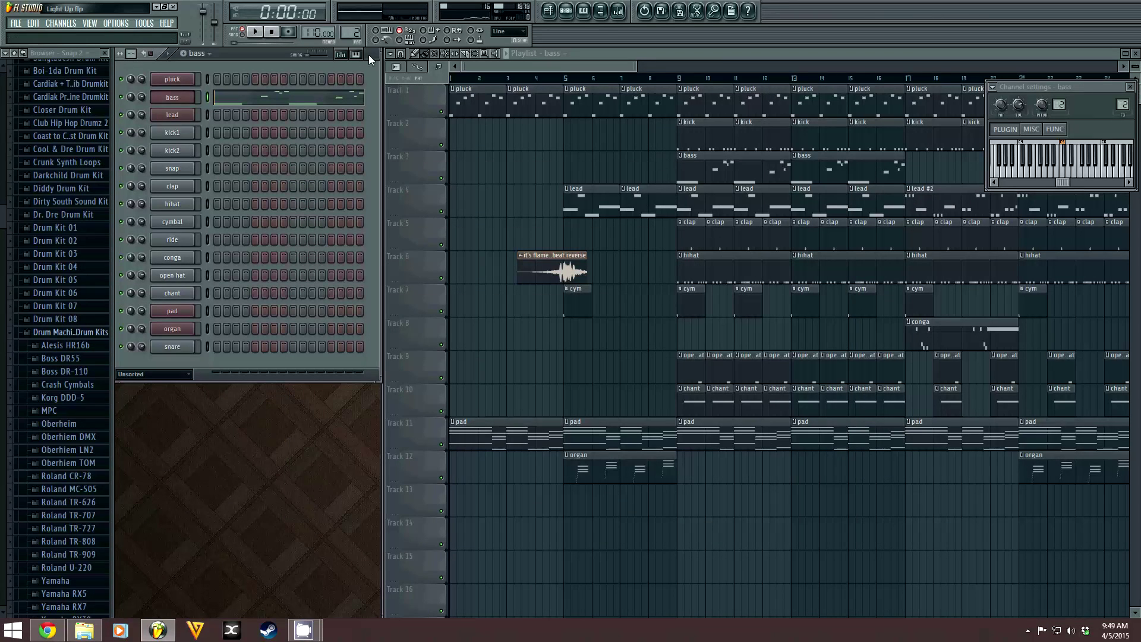
Switch to the lead pattern and show the LEADS presets in the lead channel's Ignite plugin
scroll(340, 31, "up", 1)
left_click(187, 117)
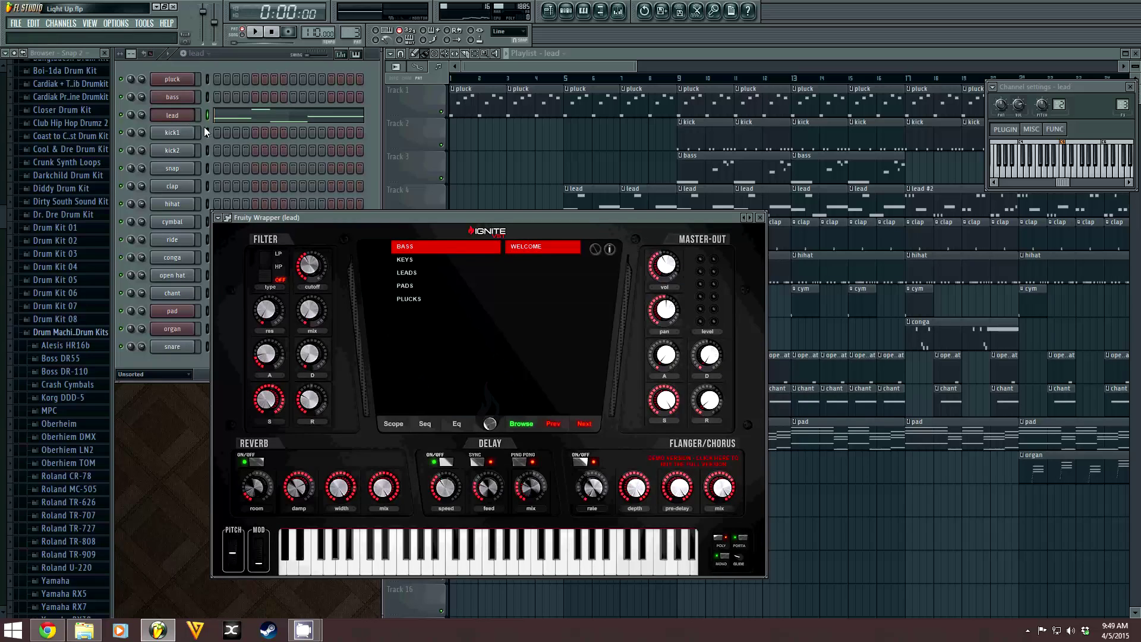
left_click(424, 272)
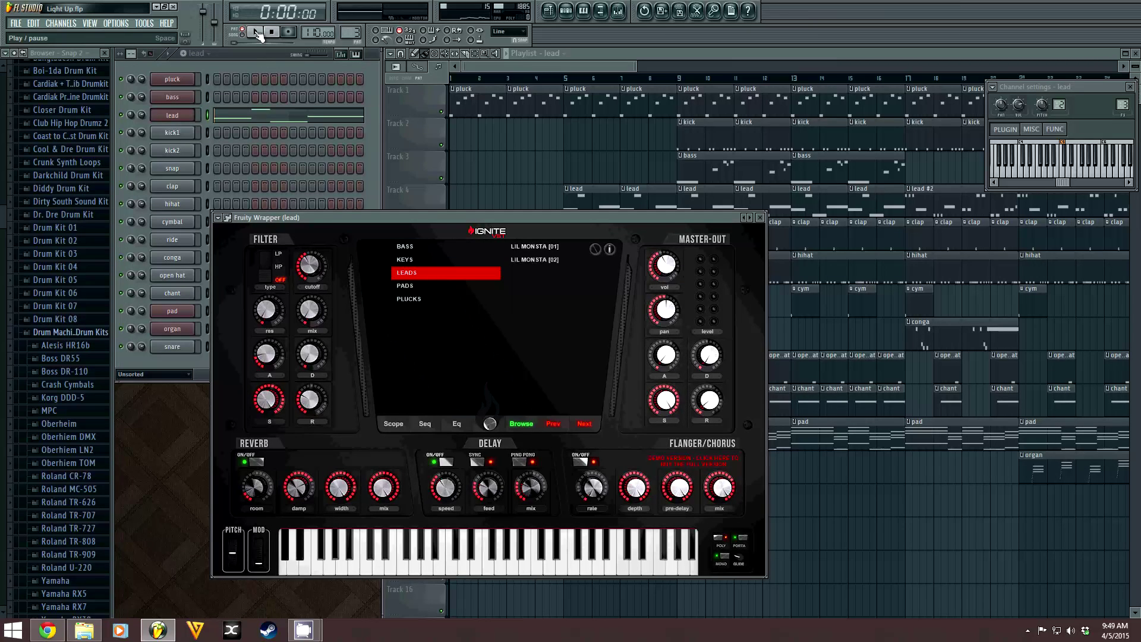
Play back the lead pattern in the piano roll to examine its notes
left_click(271, 114)
scroll(289, 80, "down", 5)
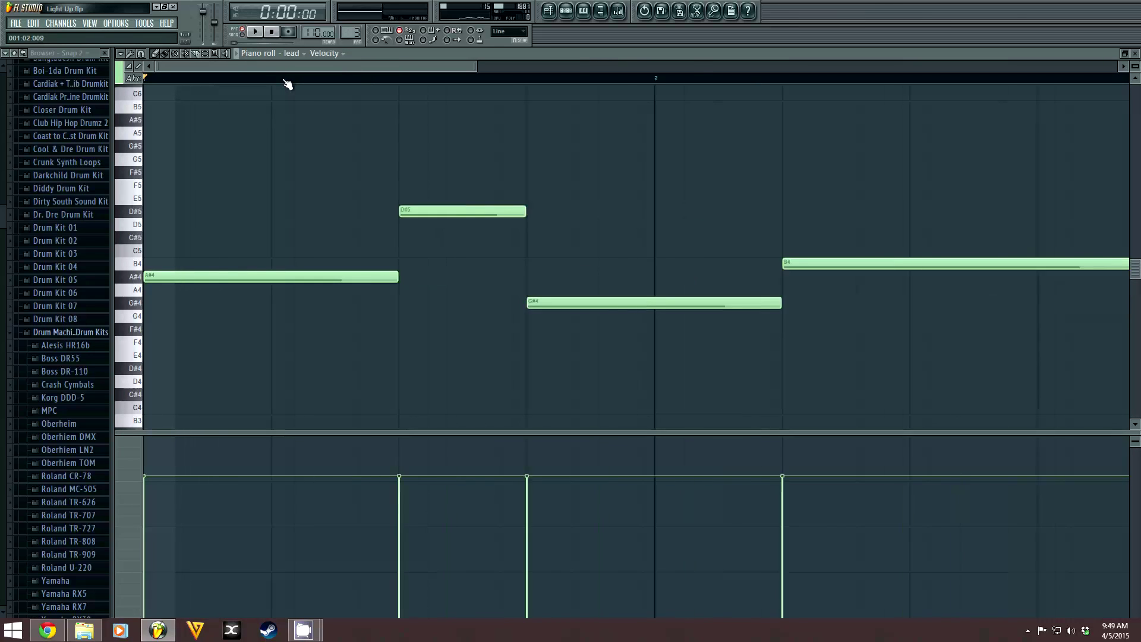
key("space")
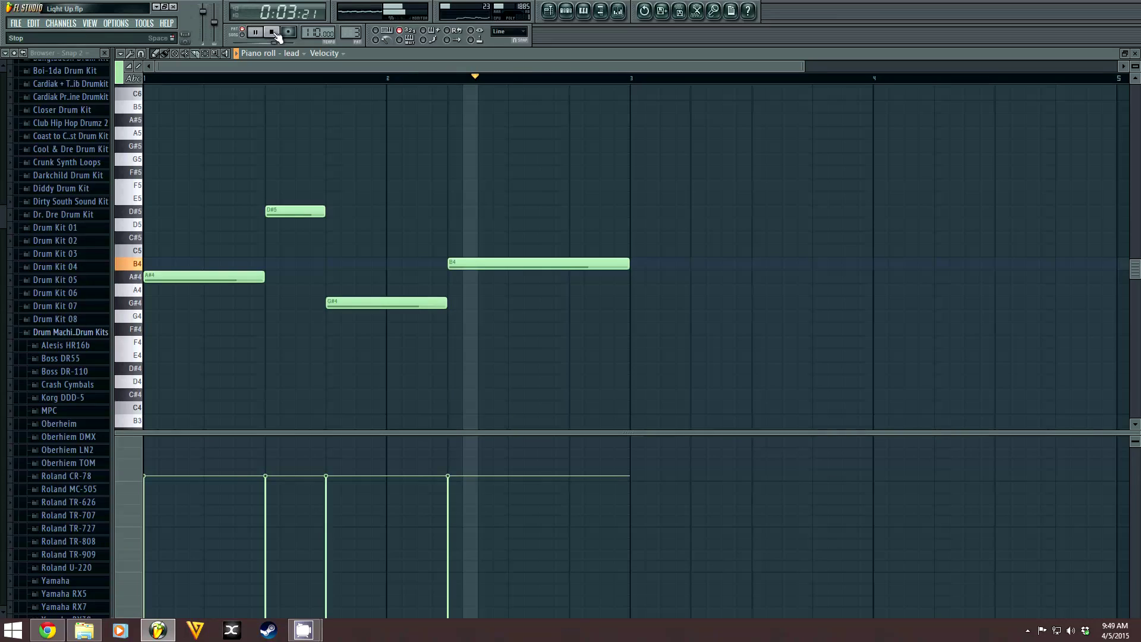
left_click(275, 35)
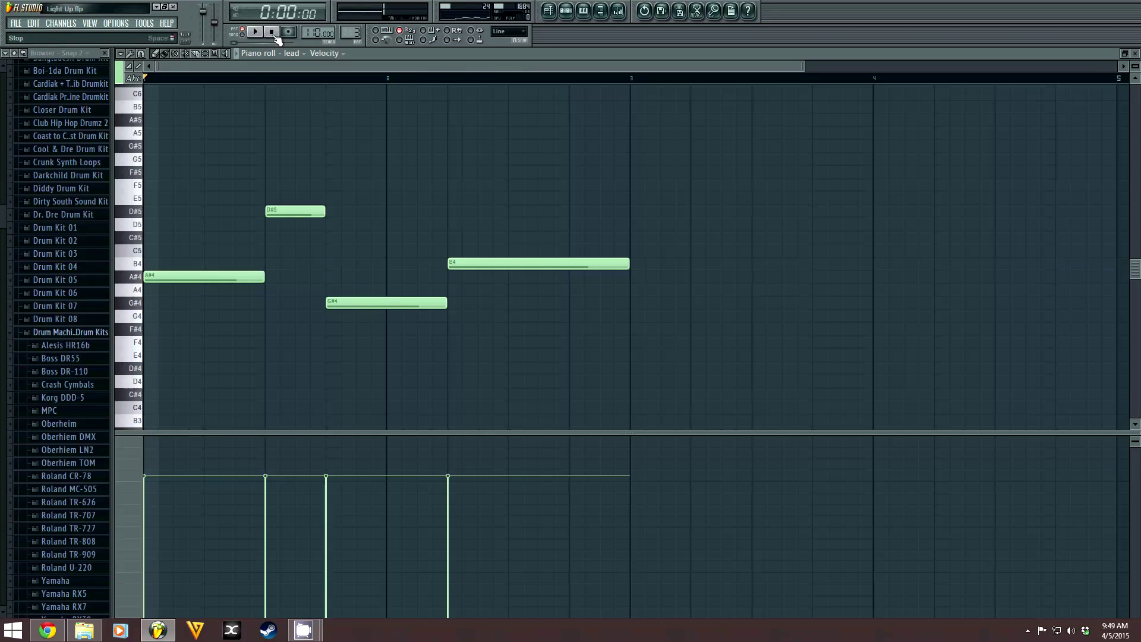
Play back the lead #2 pattern in the piano roll to examine its notes, then close the piano roll
scroll(350, 33, "up", 1)
left_click(256, 32)
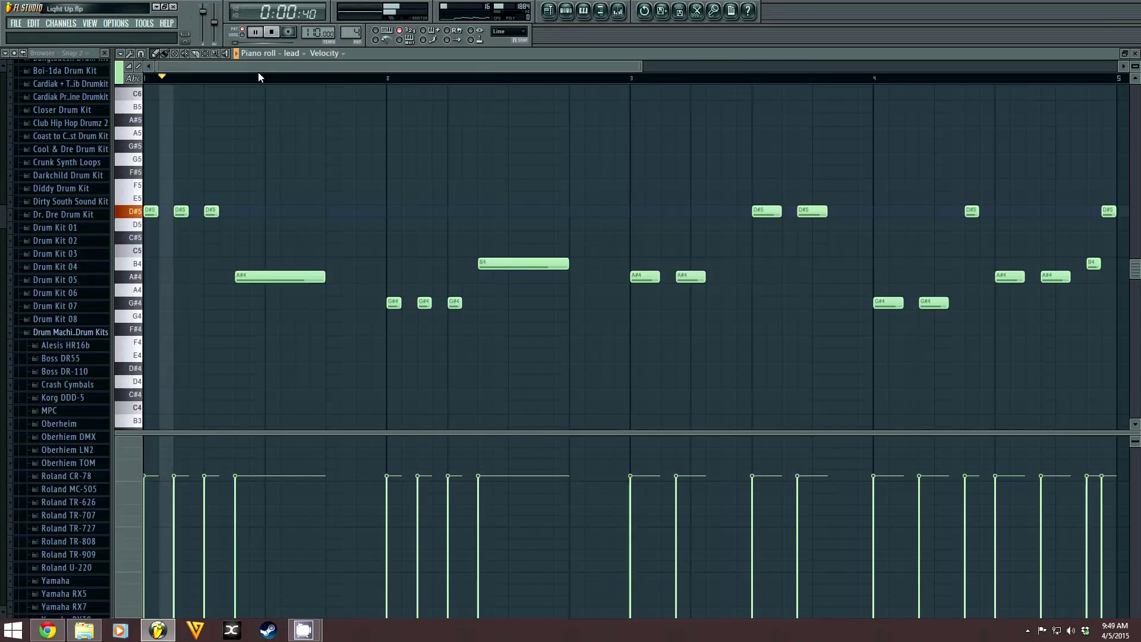
scroll(258, 72, "down", 4)
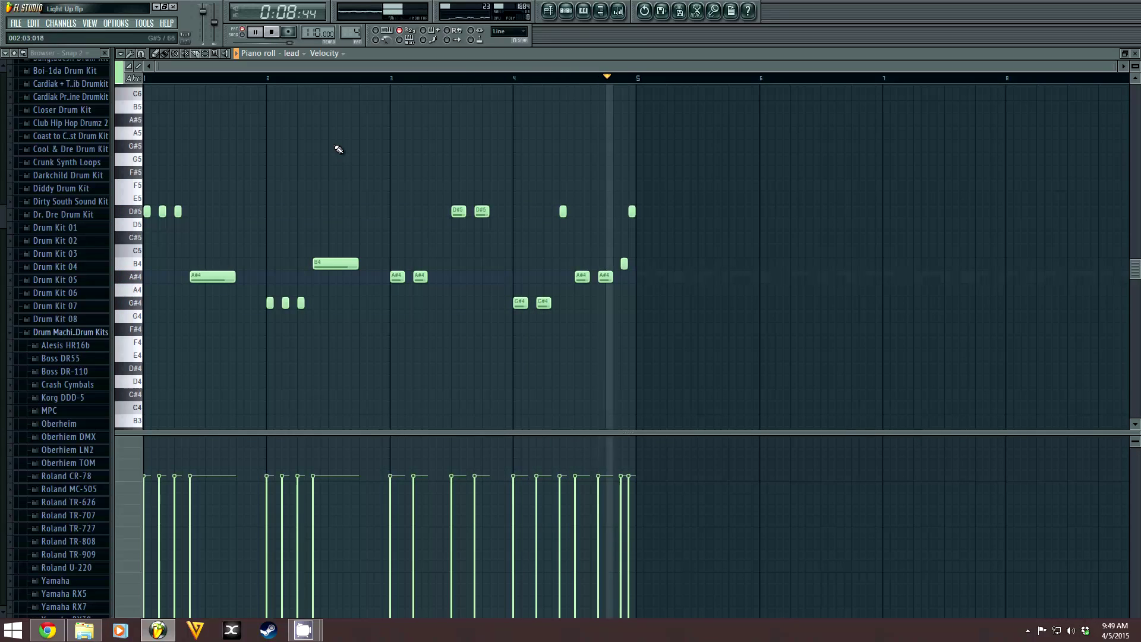
left_click(271, 31)
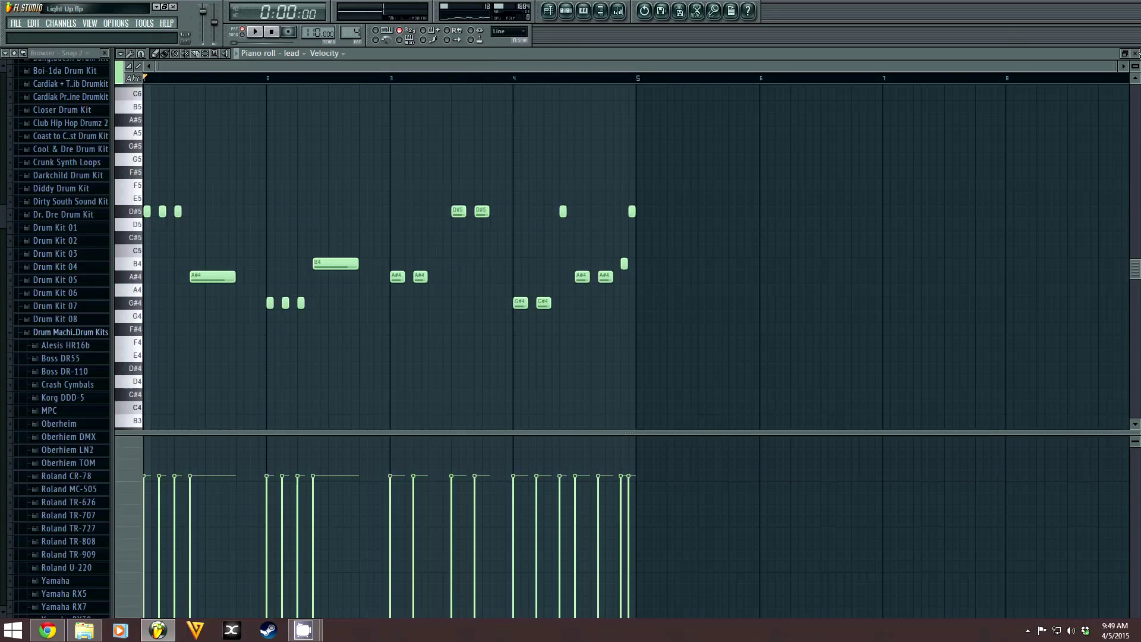
key("F7")
Switch to the kick pattern and turn on Remove DC offset and Normalize for the kick1 channel's sample
left_click(214, 55)
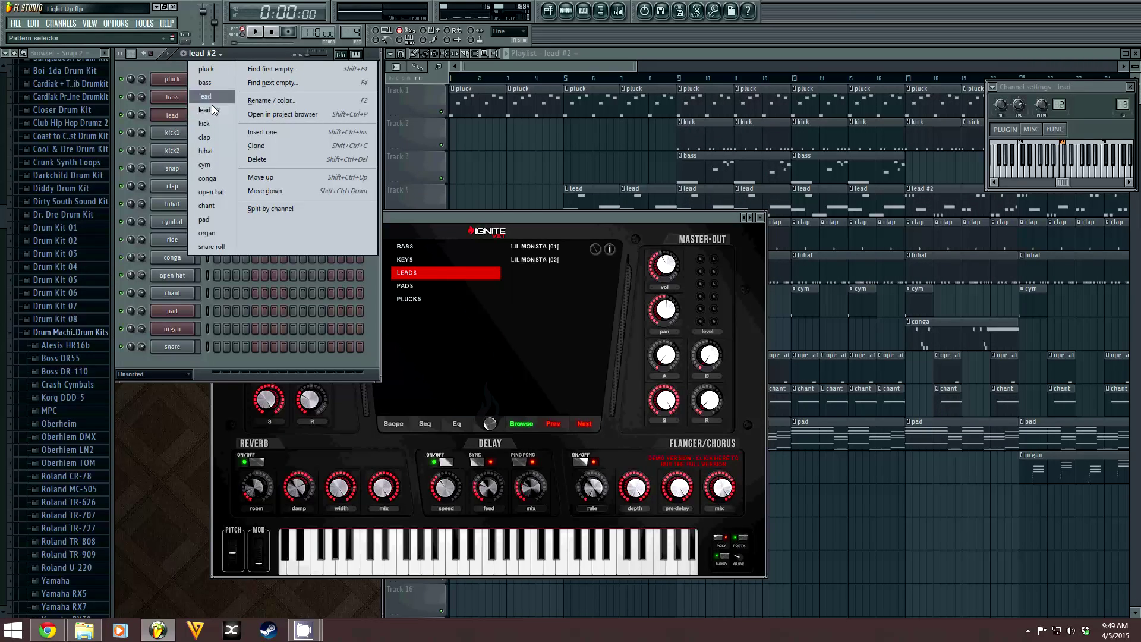
left_click(206, 123)
left_click(246, 139)
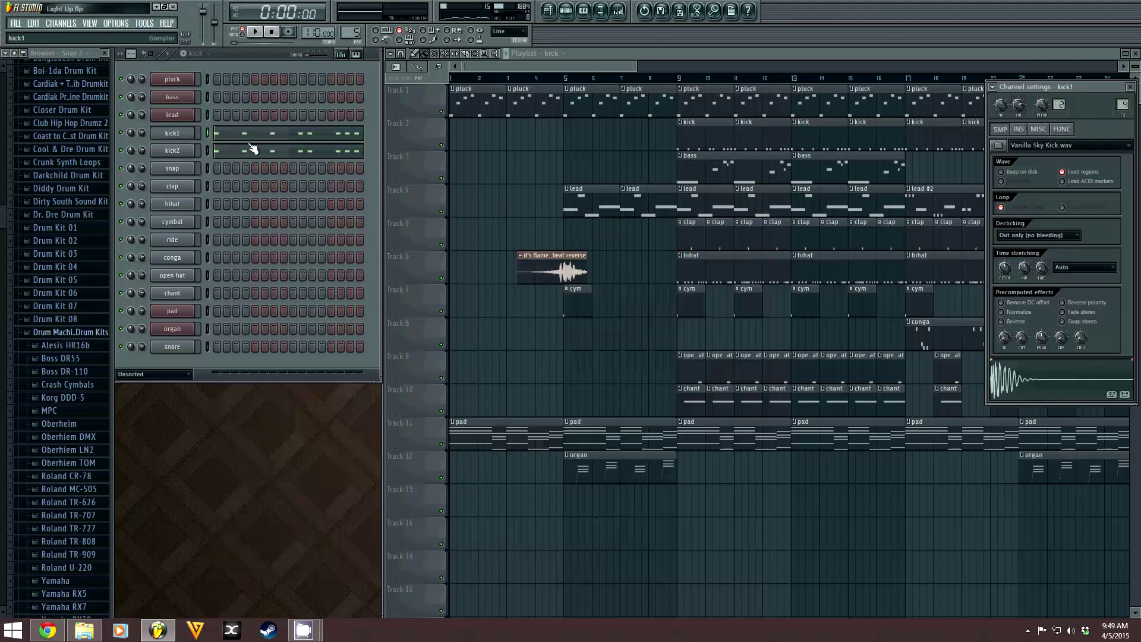
left_click(1002, 302)
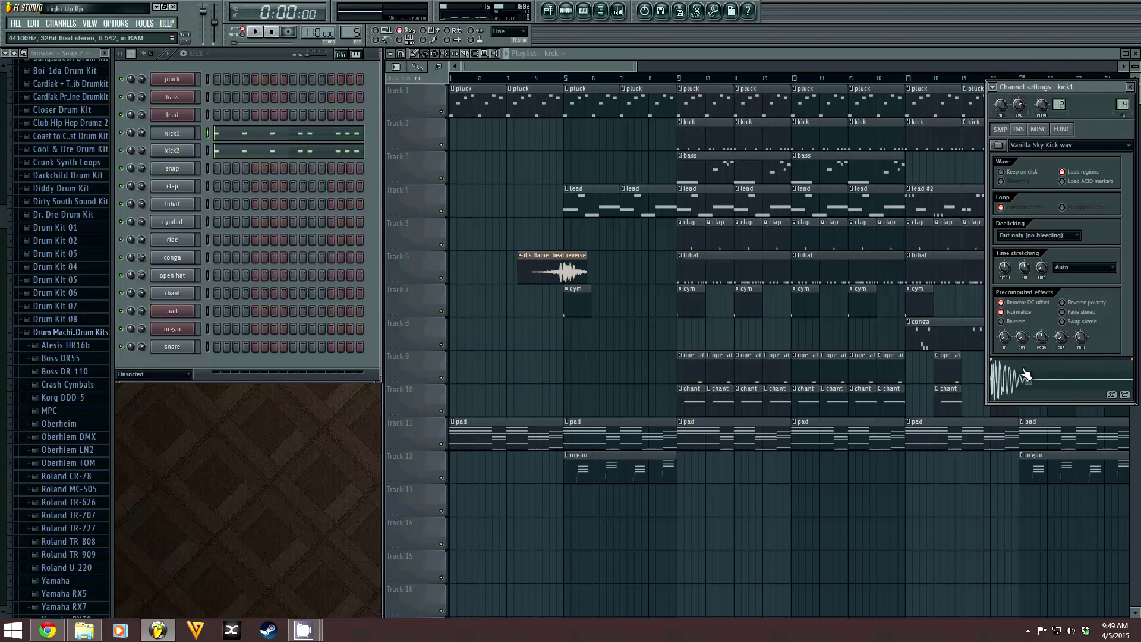
Check the kick2 channel's sample settings and play the kick pattern while examining kick1's notes in the piano roll
left_click(192, 154)
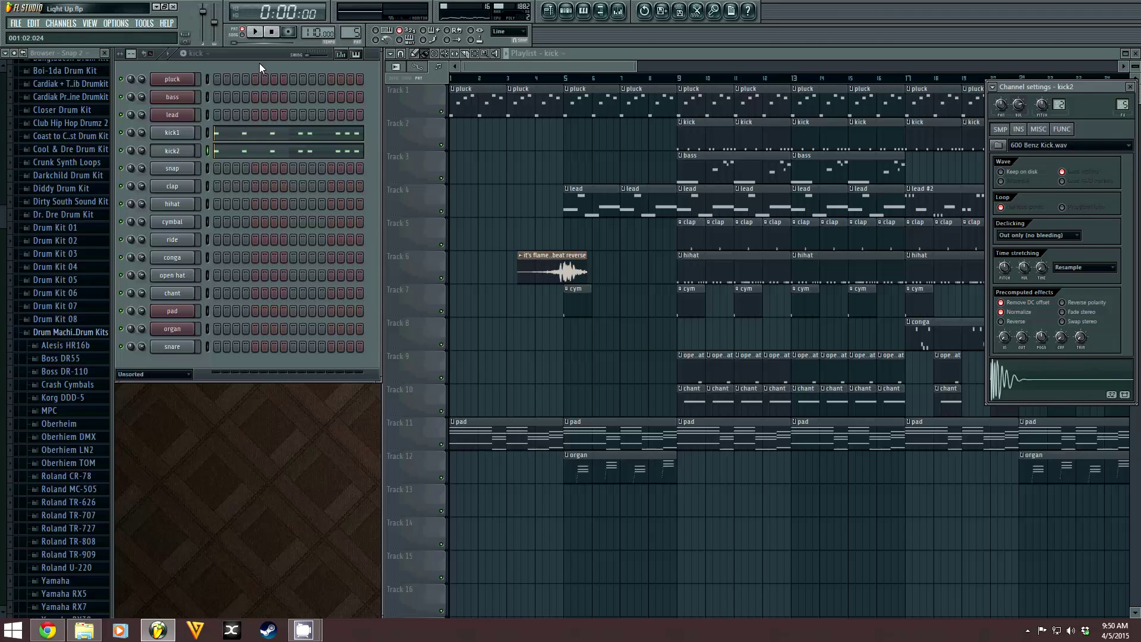
left_click(255, 34)
left_click(251, 135)
scroll(285, 92, "down", 4)
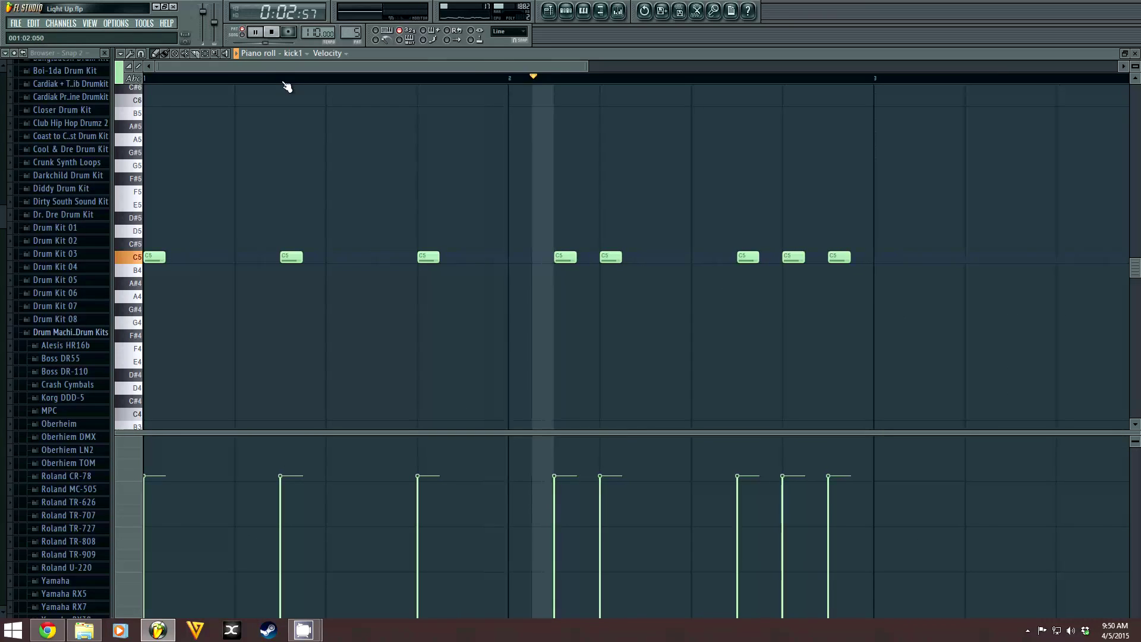
left_click(1135, 53)
left_click(271, 31)
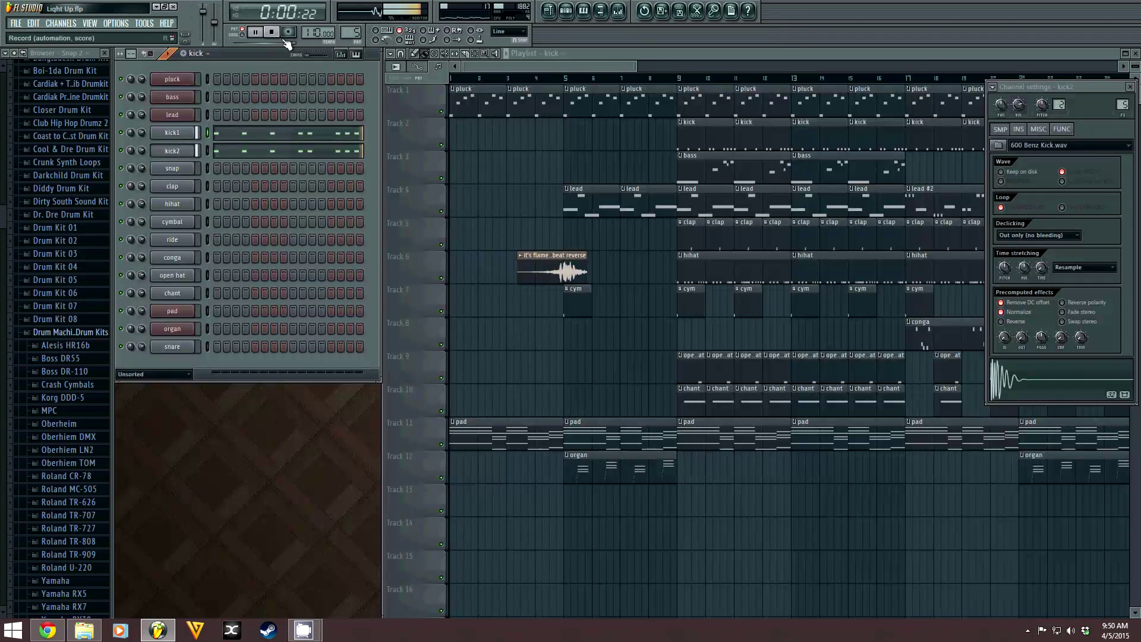
Switch to the clap pattern and inspect the sample settings of the snap and clap channels
left_click(199, 55)
left_click(214, 127)
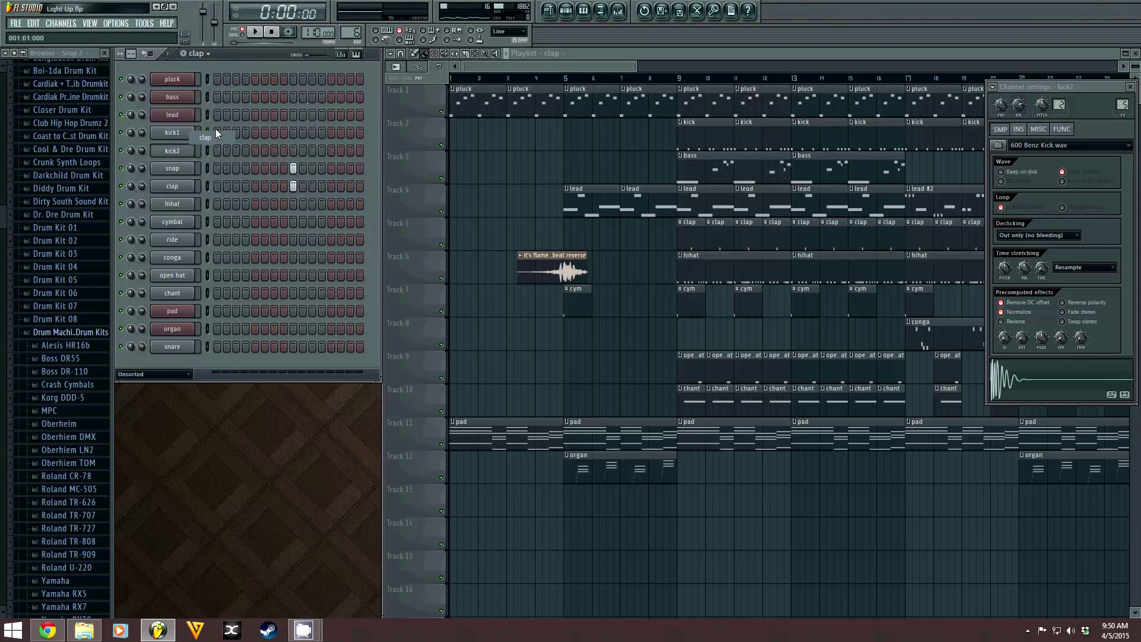
left_click(189, 169)
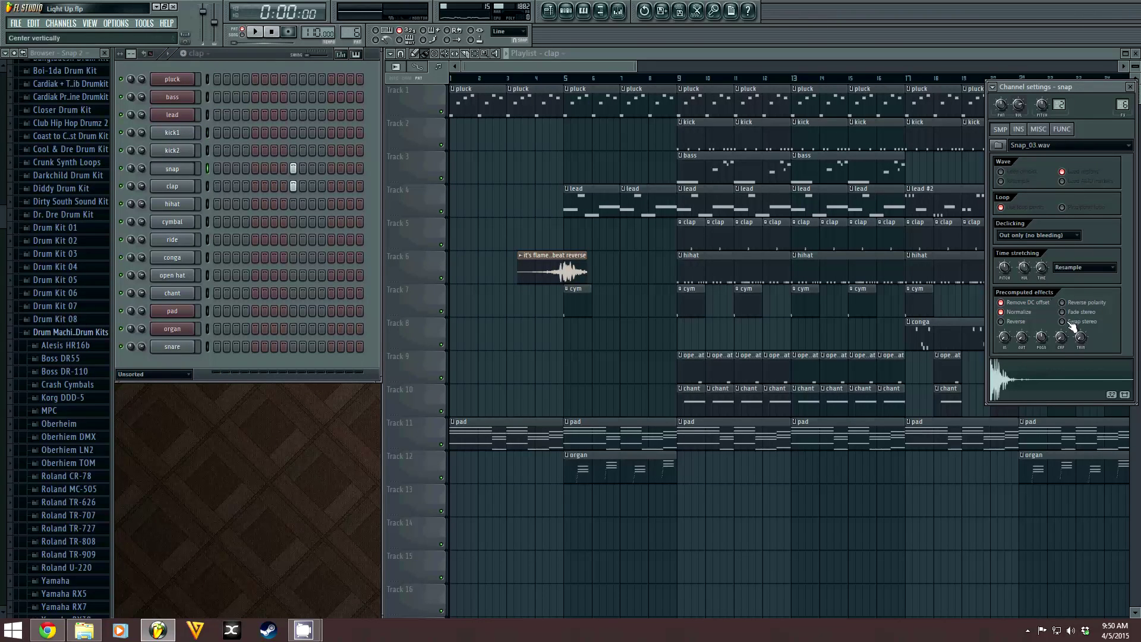
key("Down")
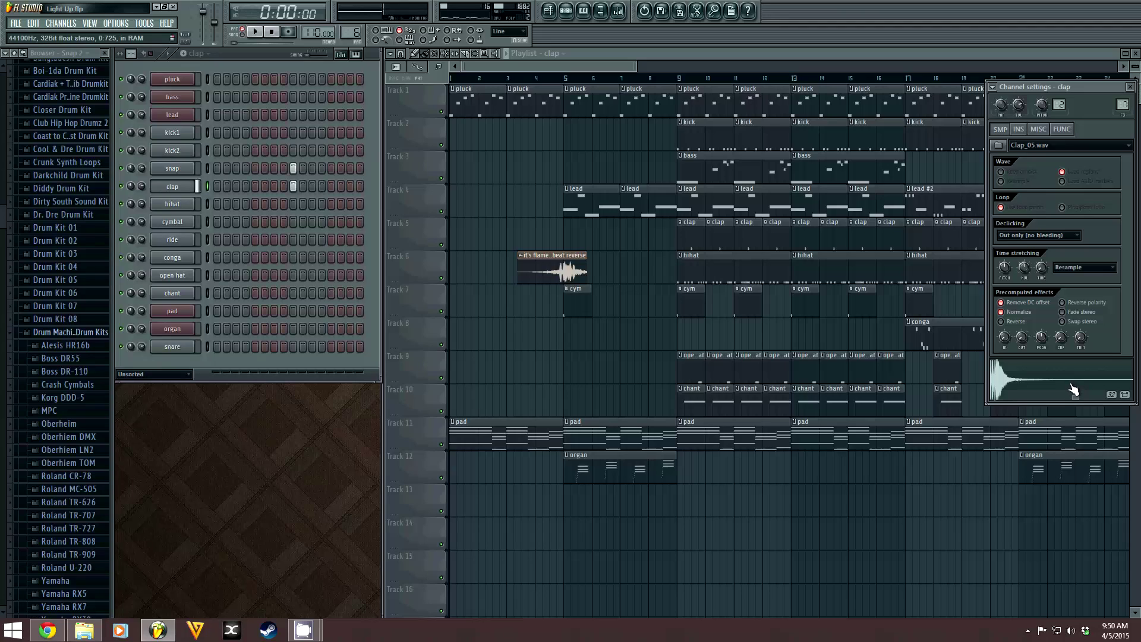
Switch to the hihat pattern and inspect the hihat channel's sample settings
left_click(200, 55)
left_click(212, 137)
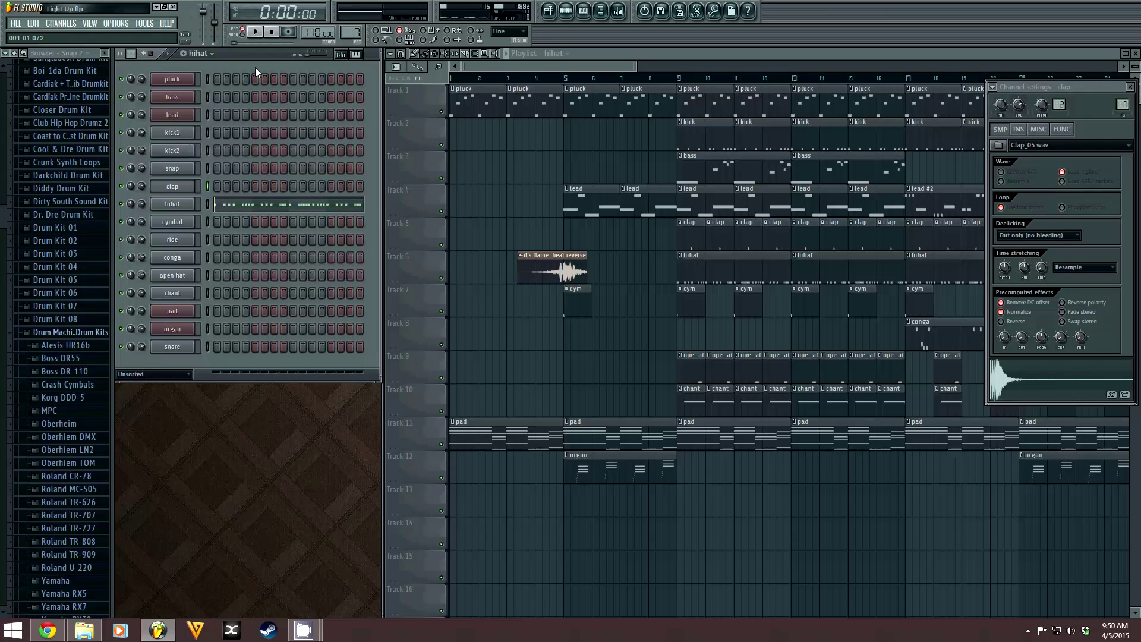
left_click(209, 202)
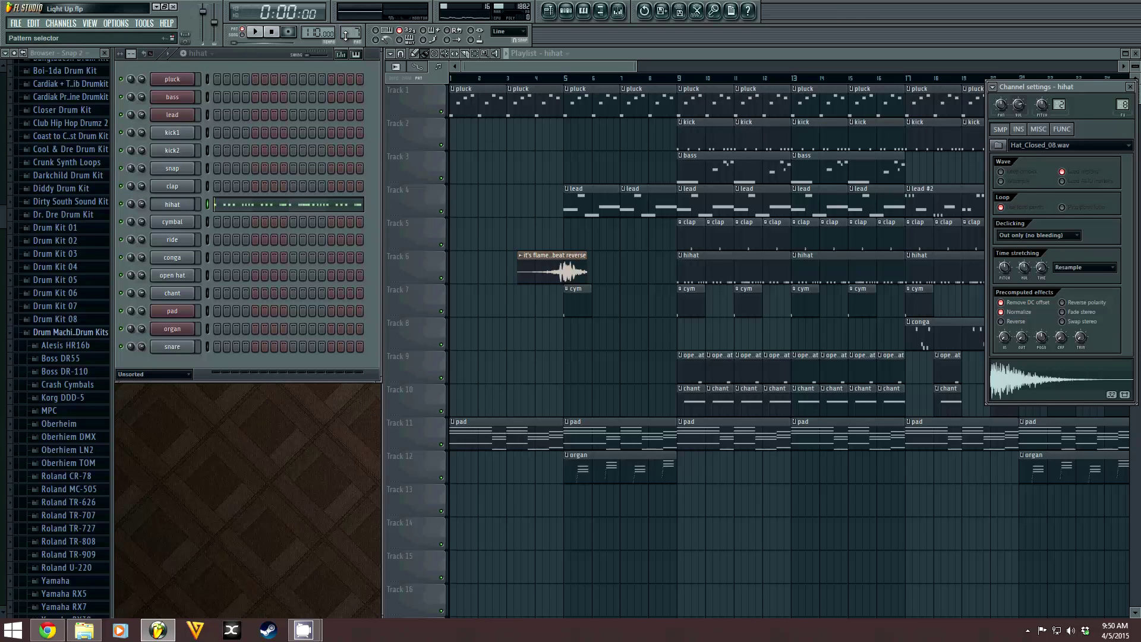
Return briefly to the clap pattern to audition it, then switch back to the hihat pattern
scroll(345, 36, "down", 1)
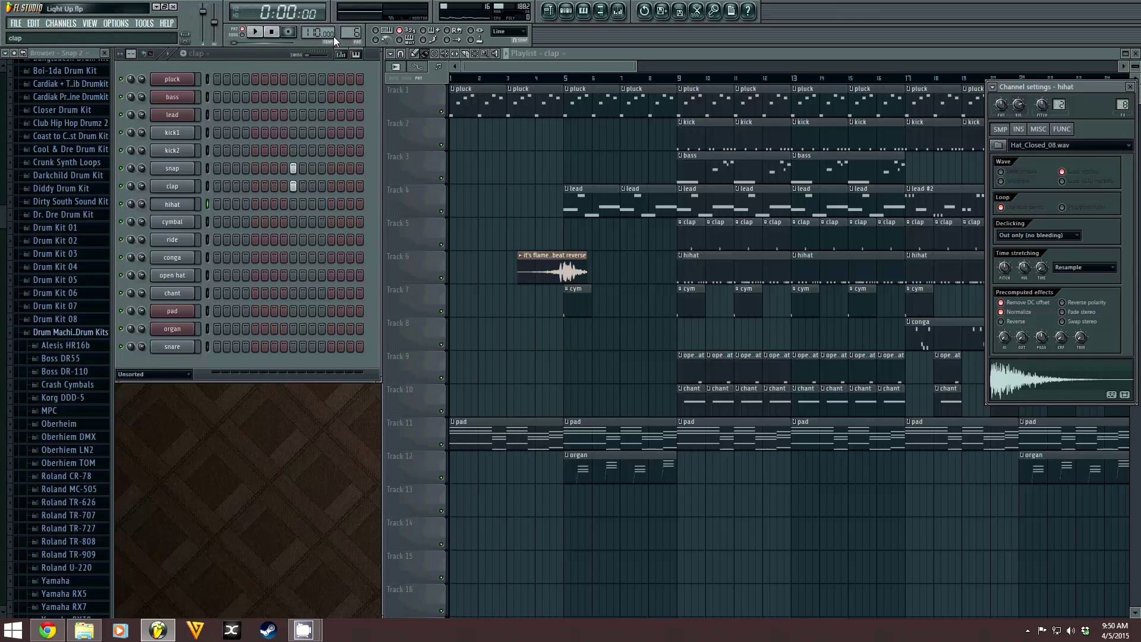
left_click(273, 37)
scroll(350, 32, "up", 1)
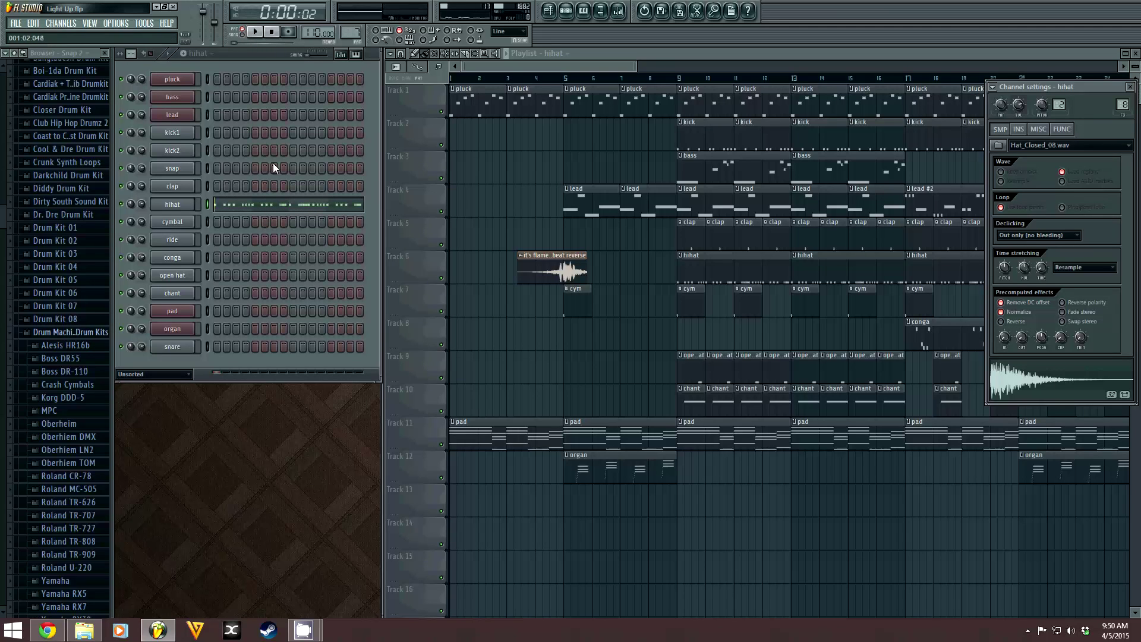
Play back the hihat pattern in the piano roll to examine its notes, then stop and close the piano roll
left_click(298, 206)
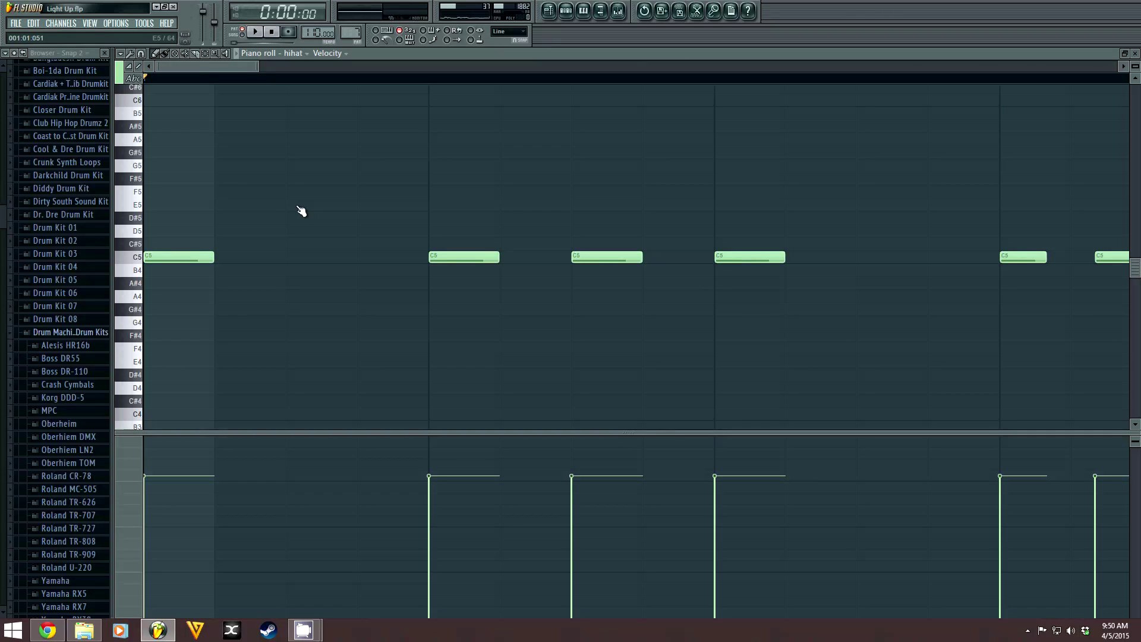
scroll(302, 211, "down", 5)
key("space")
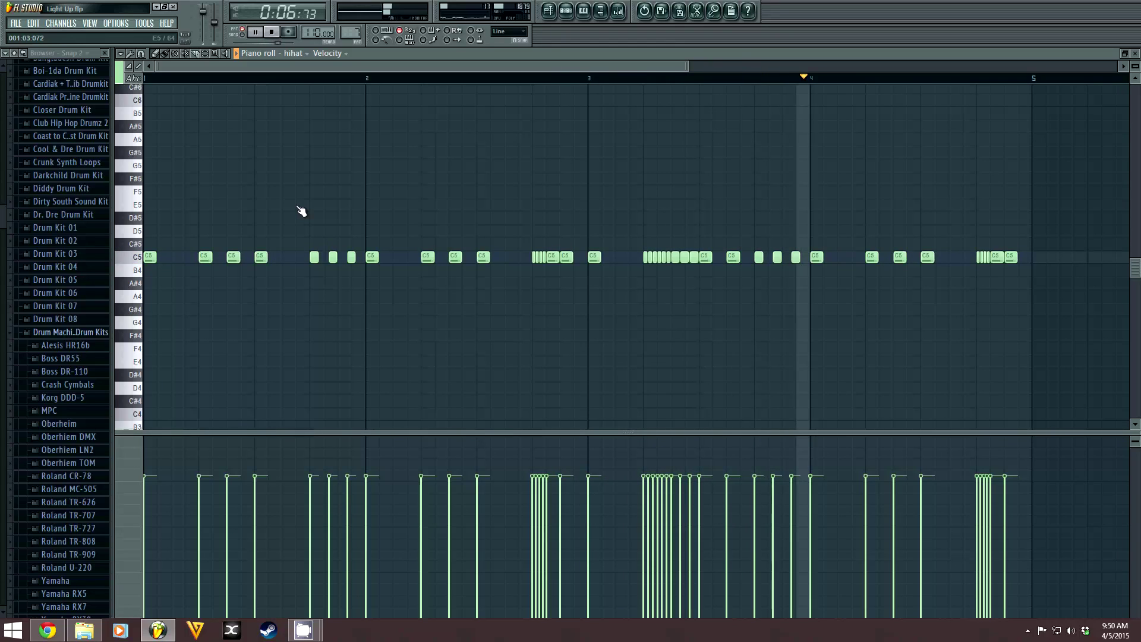
left_click(273, 32)
left_click(1135, 54)
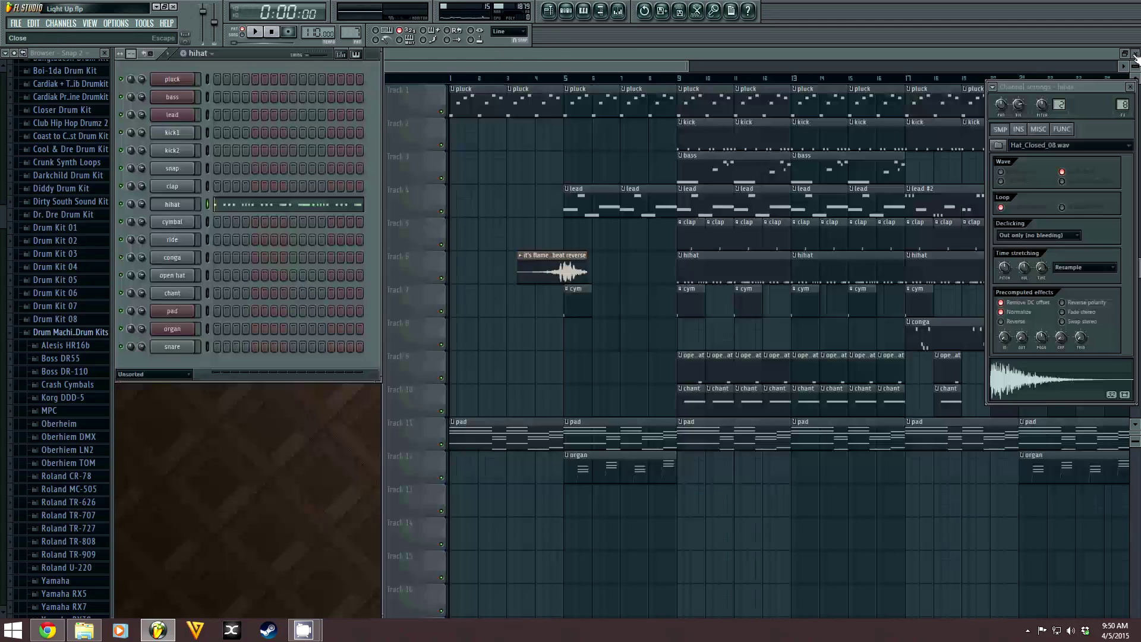
Switch to the cym pattern, audition it briefly, and inspect the ride channel's sample settings
left_click(211, 53)
left_click(206, 165)
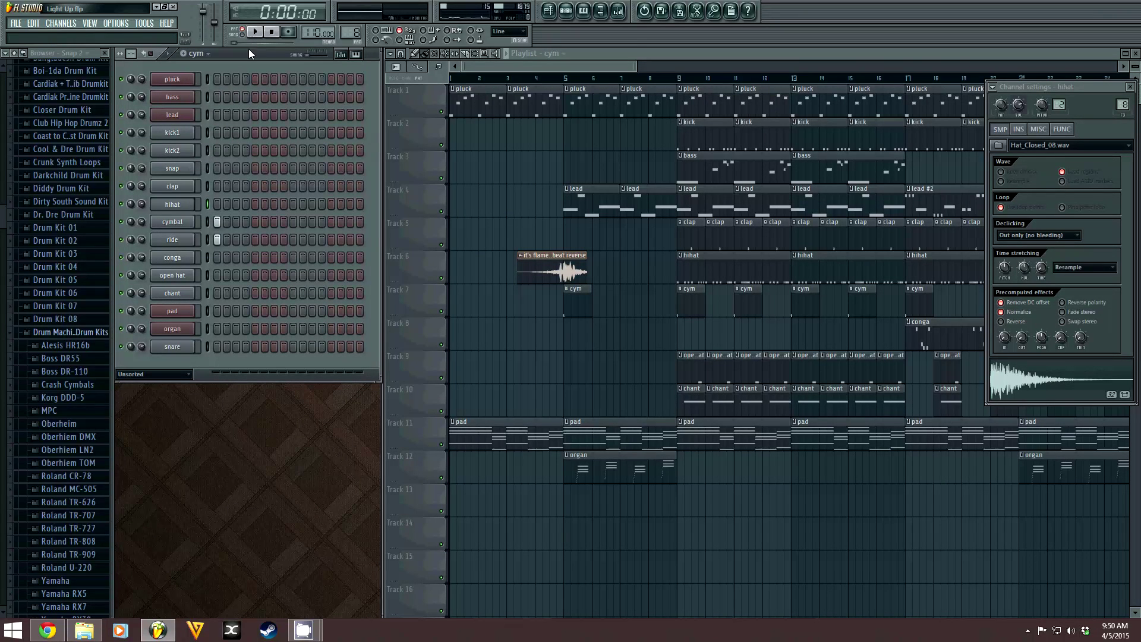
left_click(254, 32)
left_click(271, 32)
left_click(176, 239)
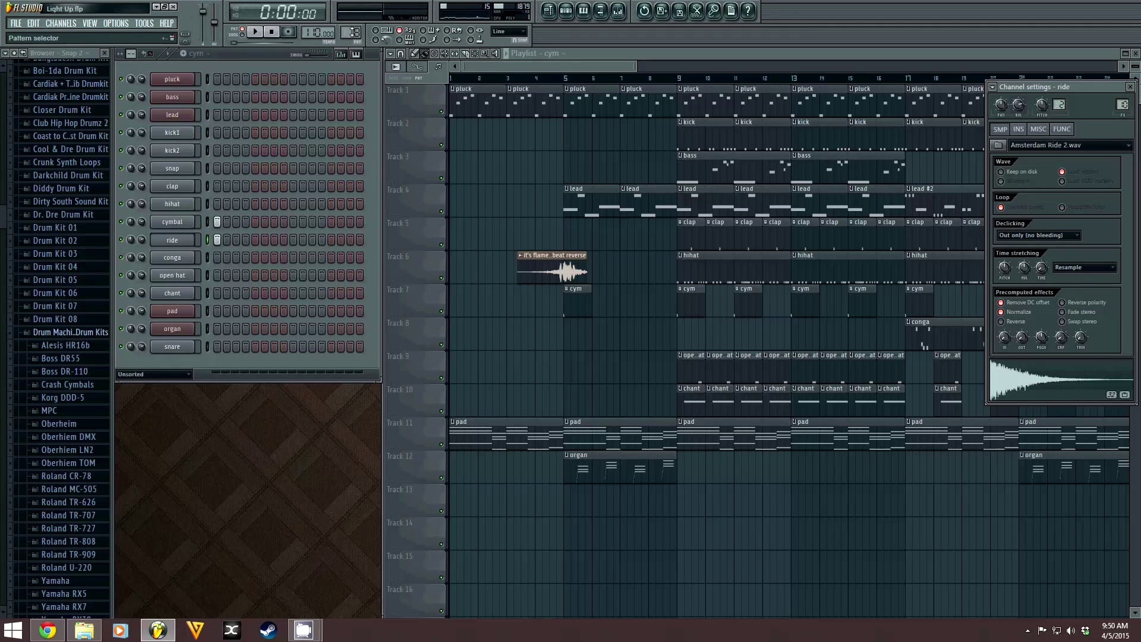
Switch to the conga pattern, play its notes back in the piano roll, then stop and close the piano roll
scroll(196, 53, "down", 1)
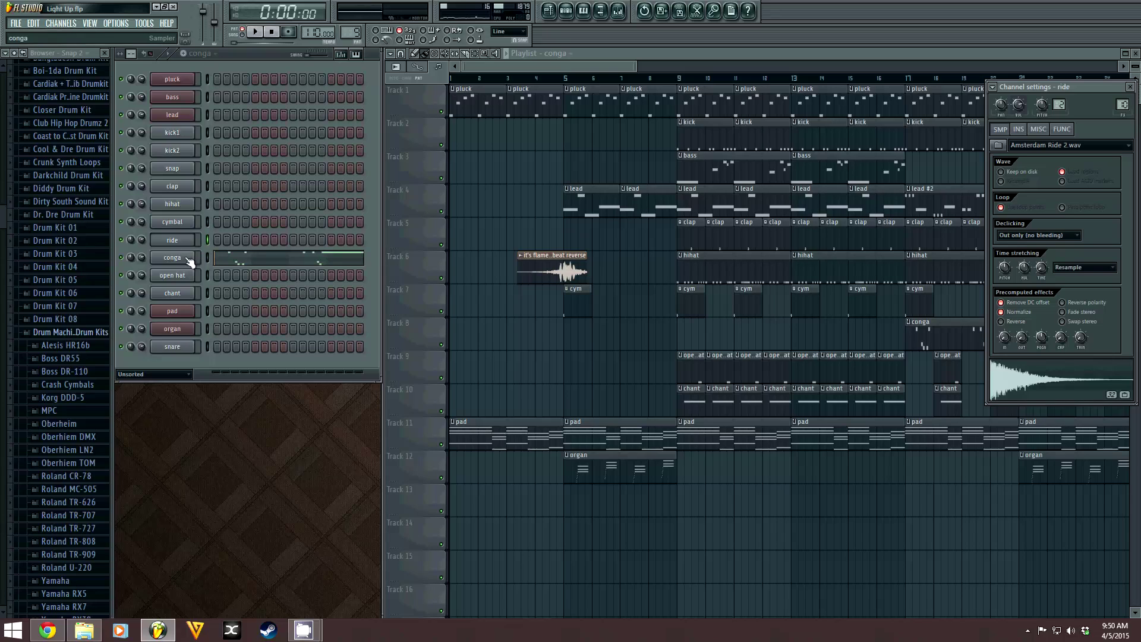
left_click(315, 253)
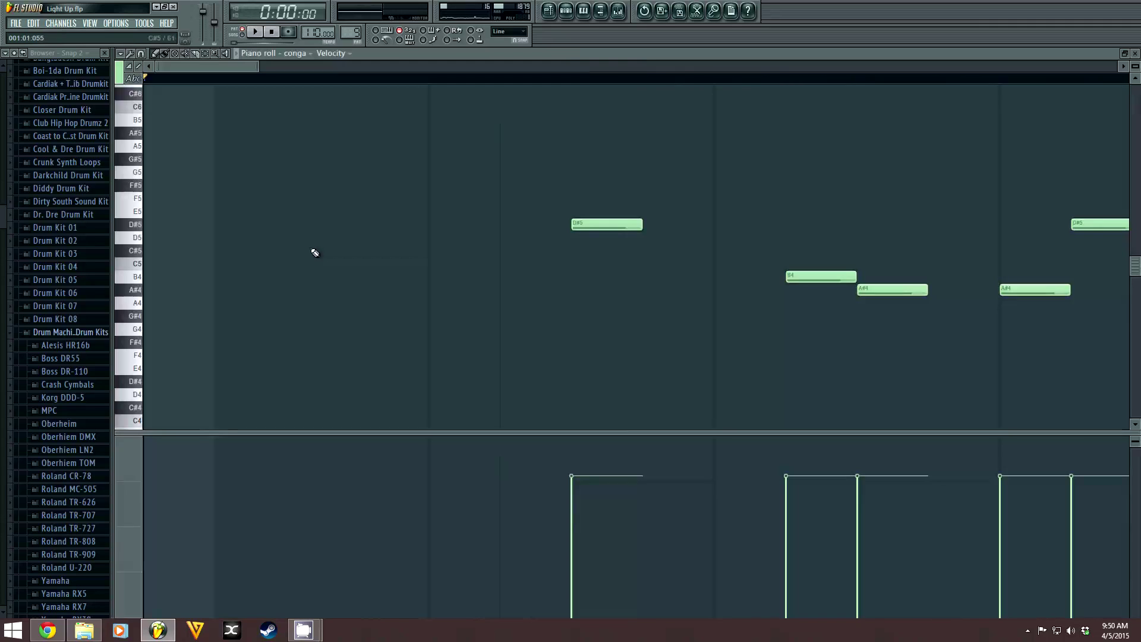
scroll(380, 106, "down", 4)
key("space")
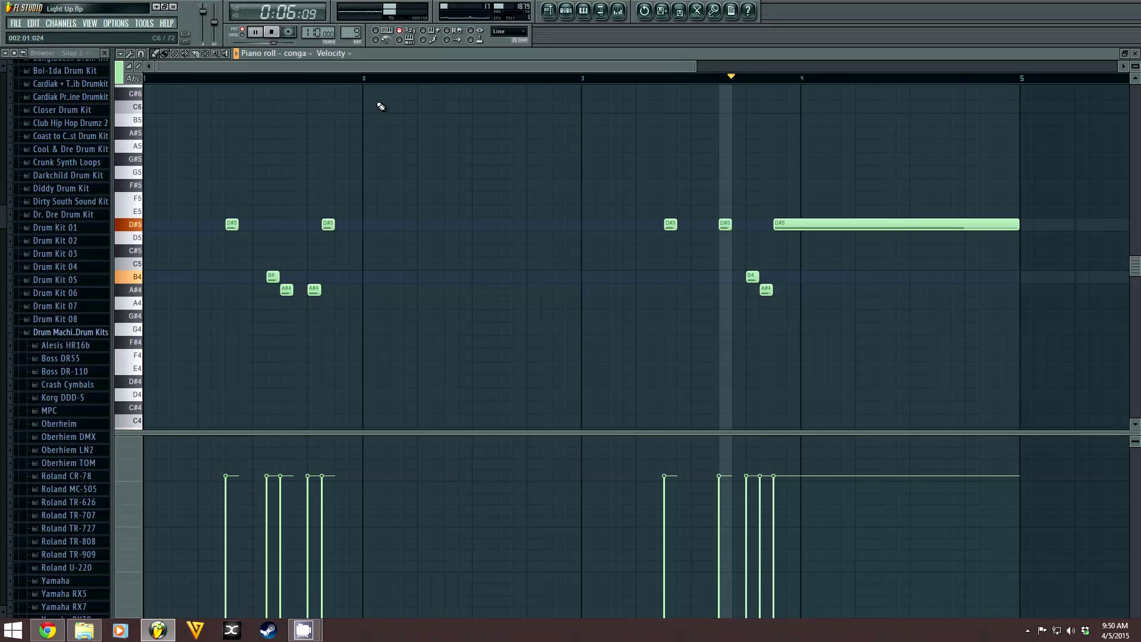
left_click(271, 31)
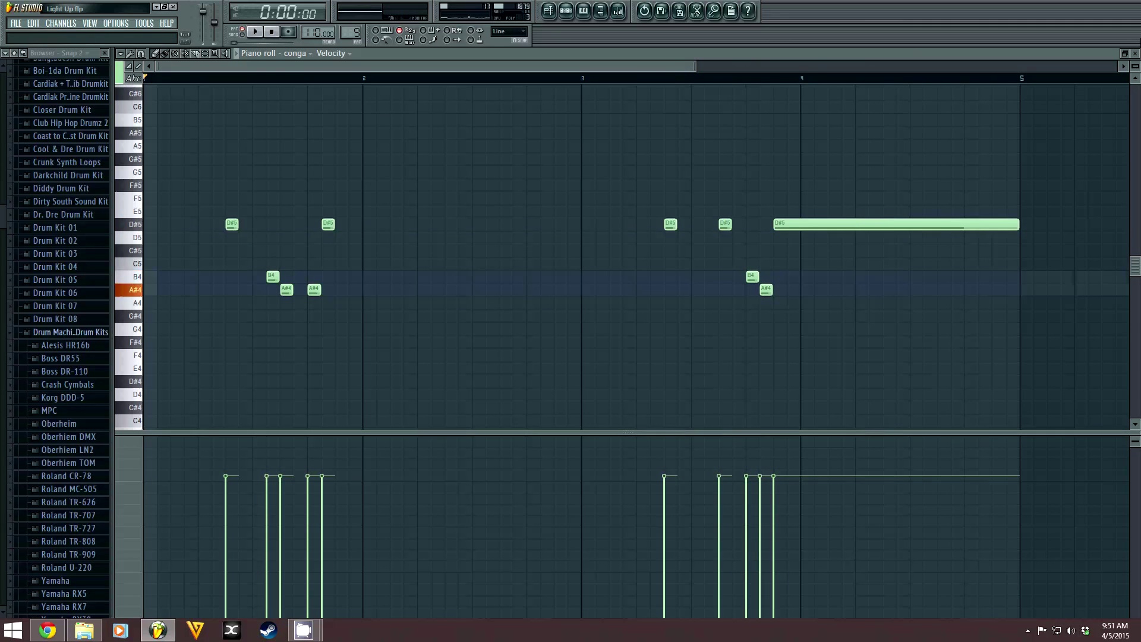
left_click(1134, 53)
Switch to the open hat pattern, inspect its channel's sample settings, and audition its notes in the piano roll
scroll(357, 32, "up", 1)
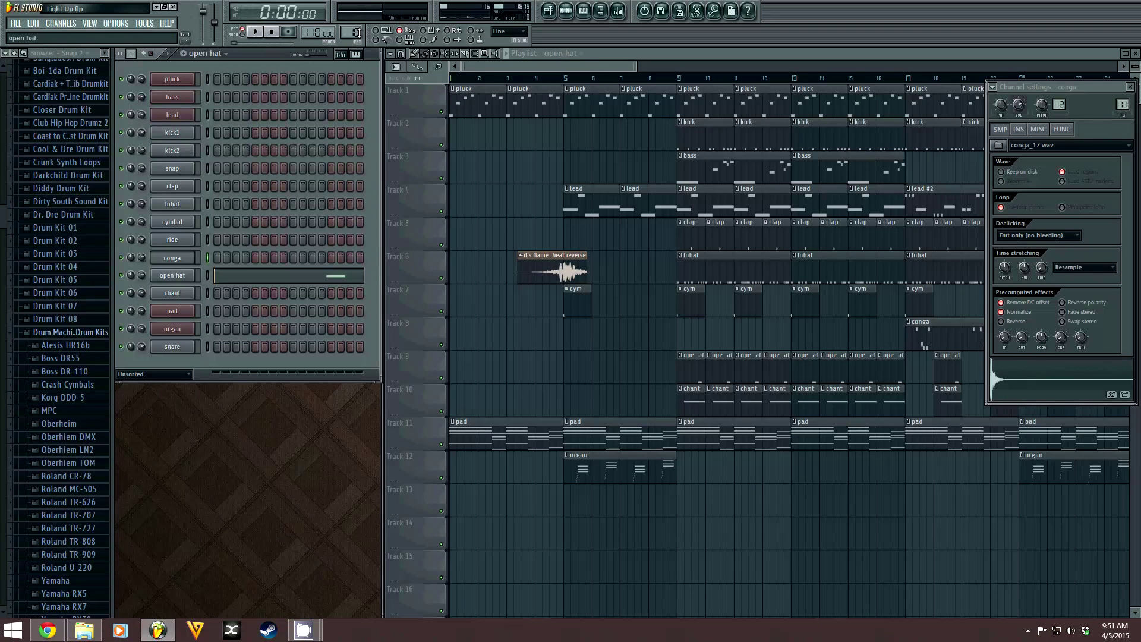
left_click(175, 275)
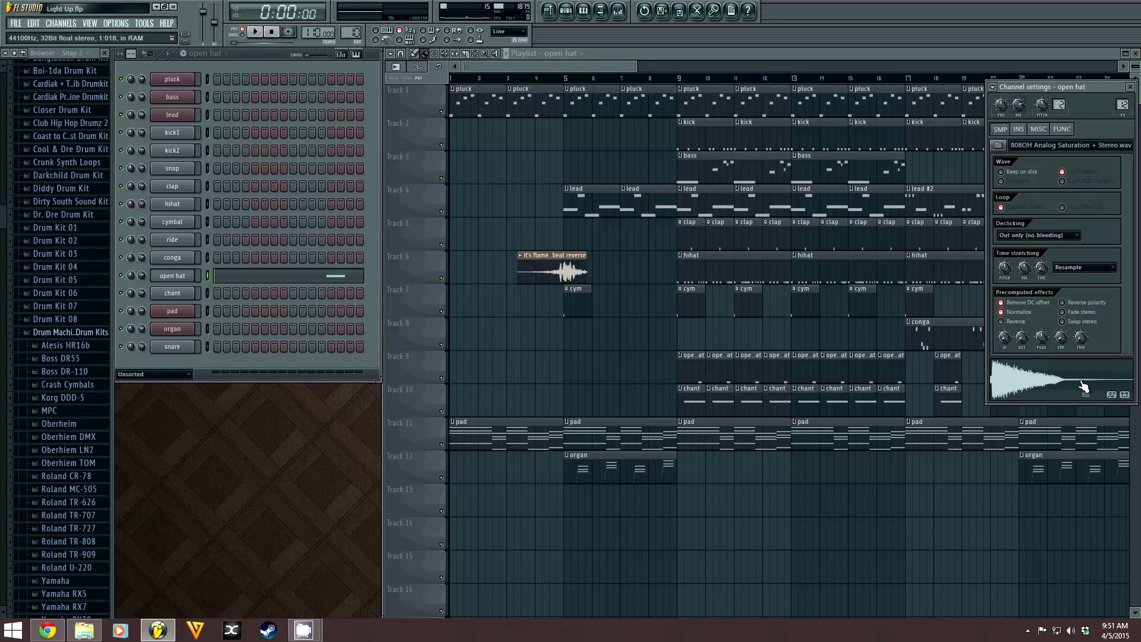
left_click(351, 277)
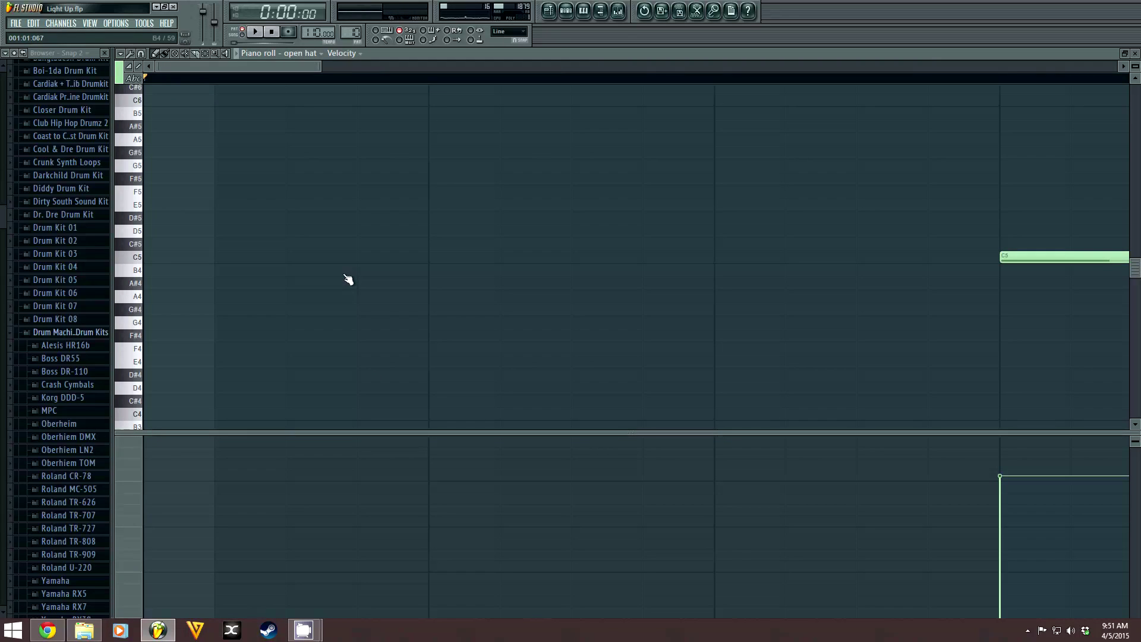
key("space")
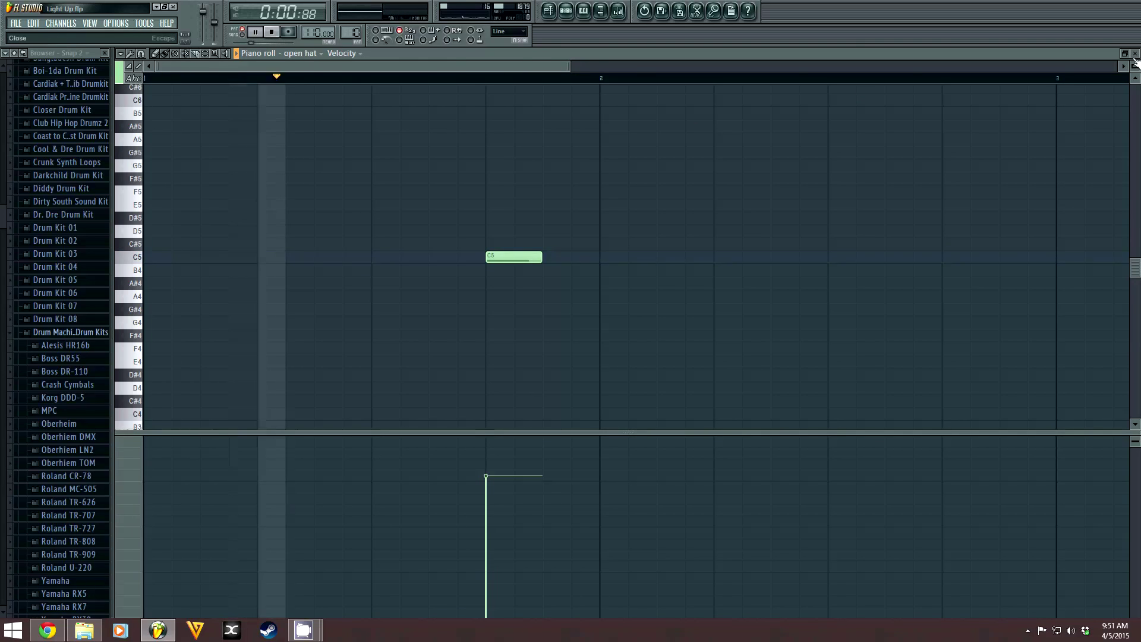
key("F7")
key("space")
Switch to the chant pattern and examine its notes in the piano roll, then close the piano roll
left_click(215, 53)
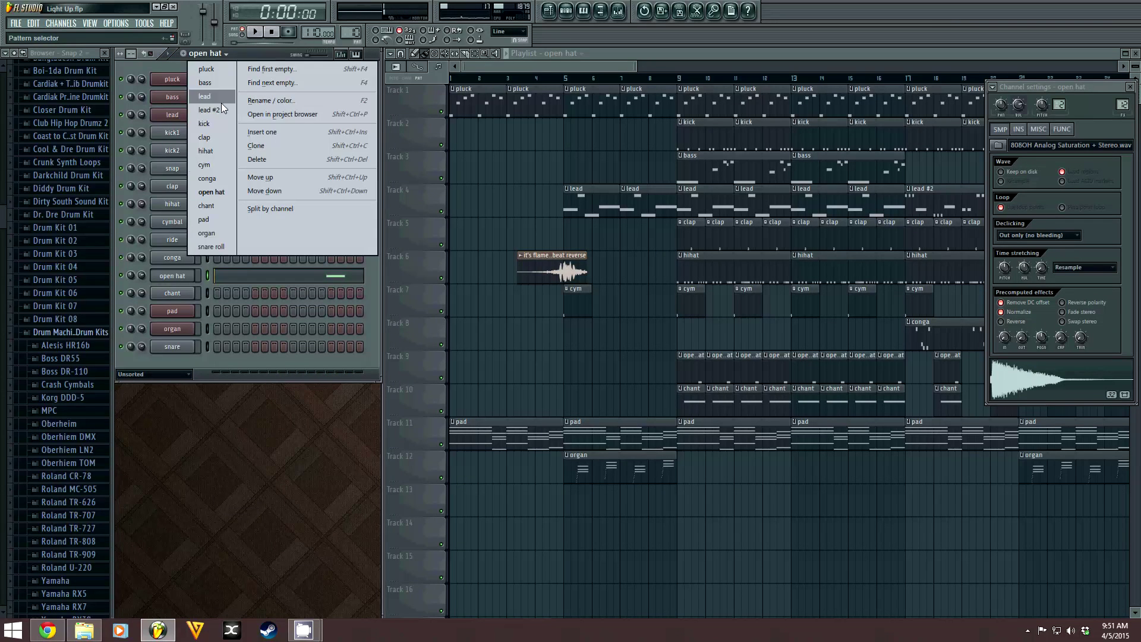
left_click(219, 206)
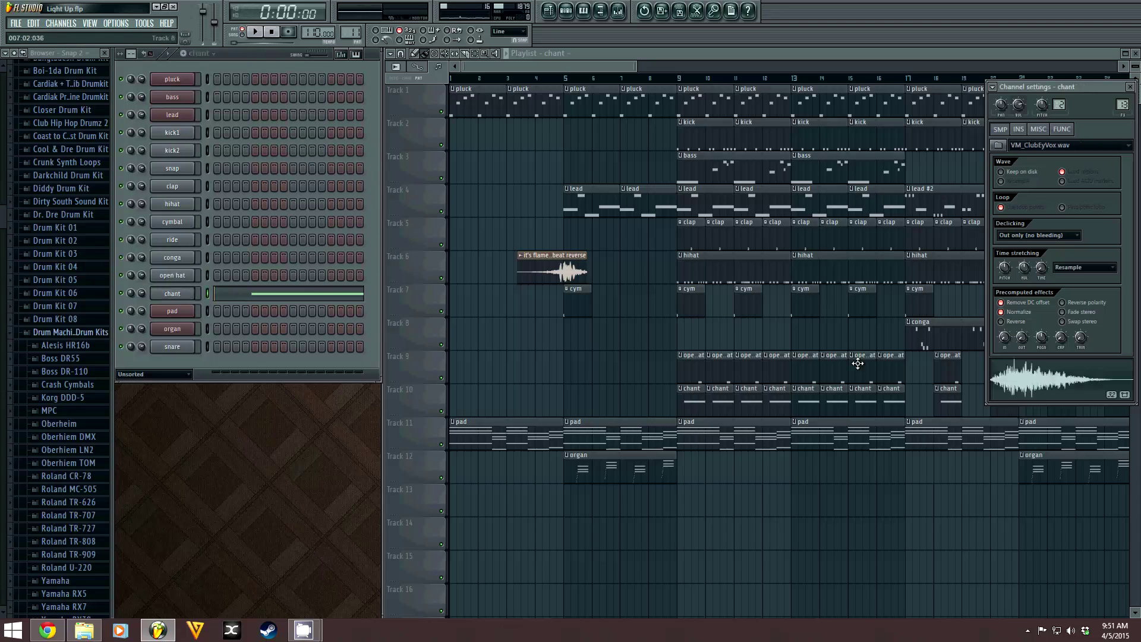
left_click(331, 299)
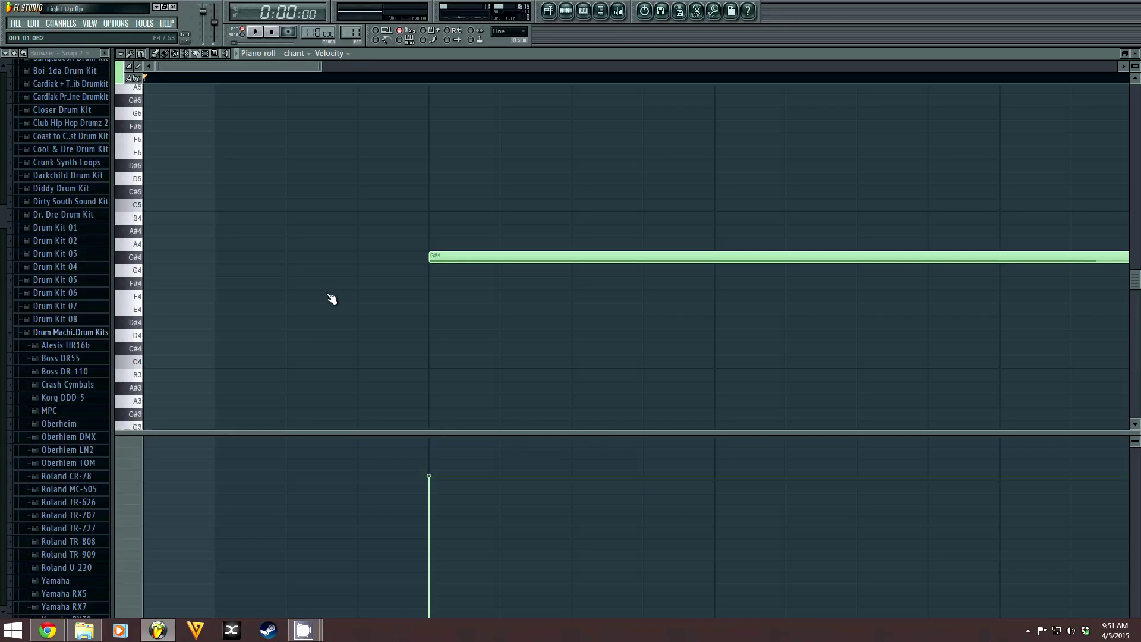
scroll(331, 298, "down", 3)
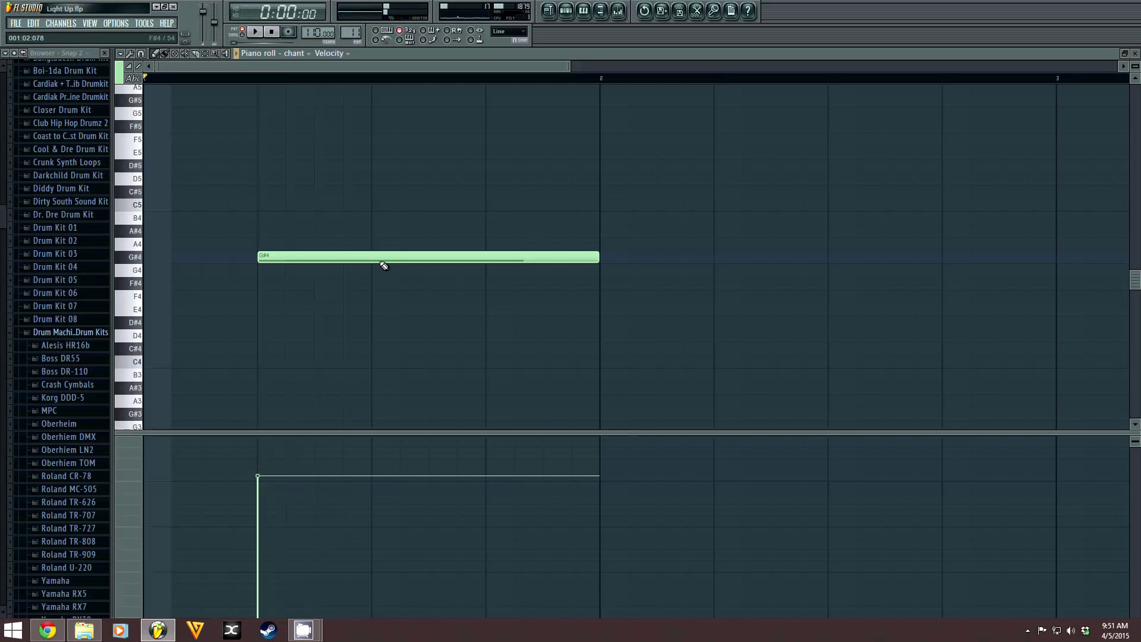
left_click(1136, 54)
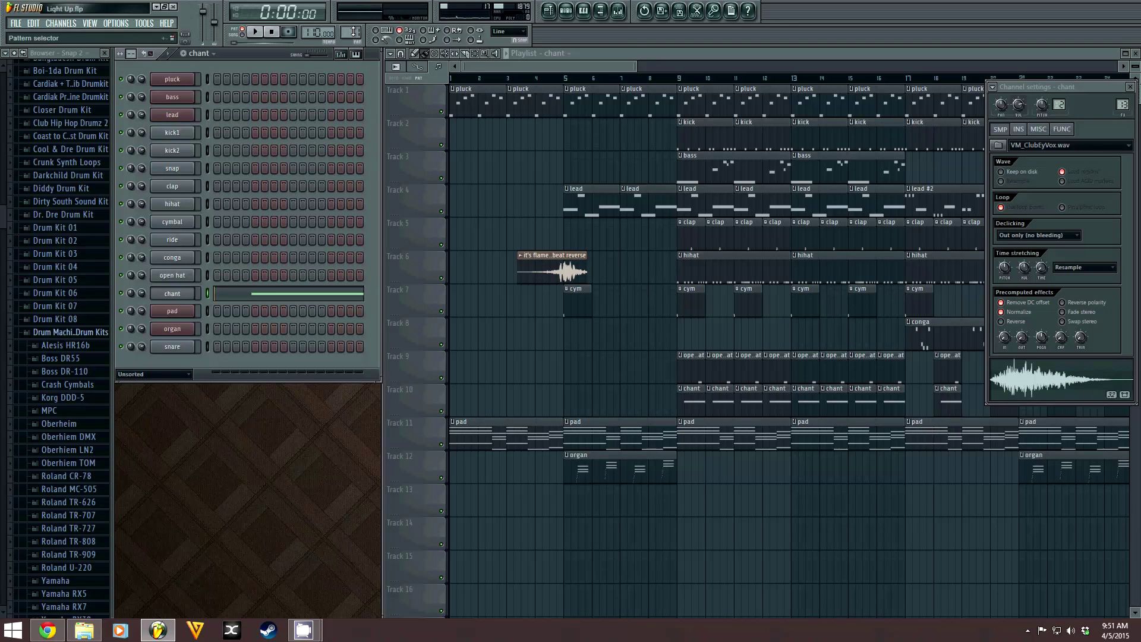
Open the pad channel's instrument, choose the Cassies preset from the Pads category, and close the plugin window
left_click(173, 311)
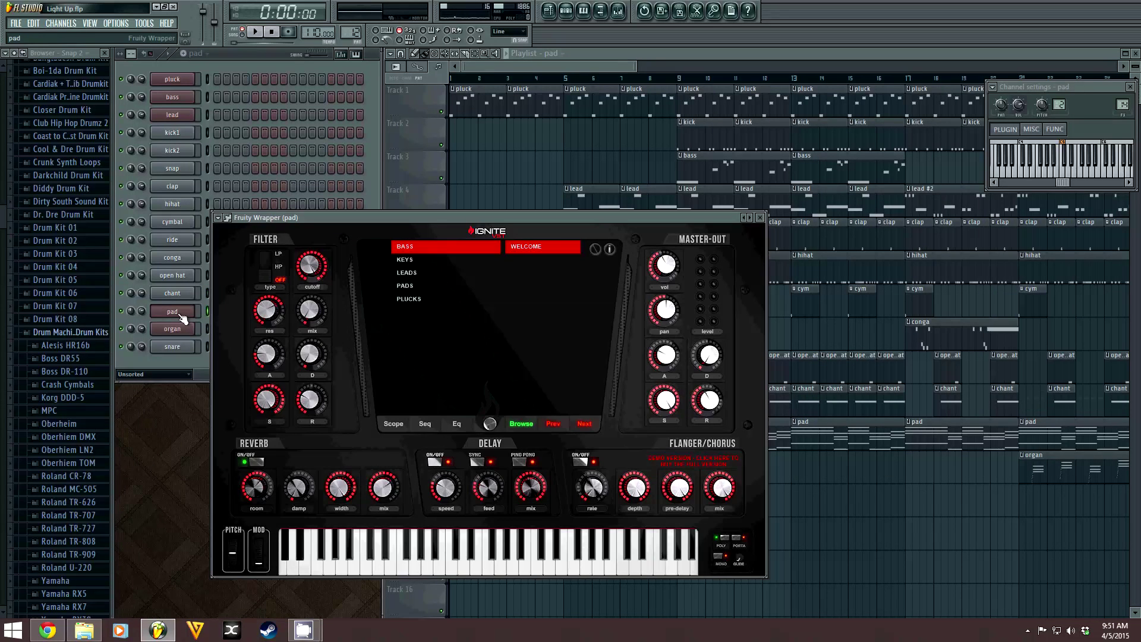
left_click(412, 283)
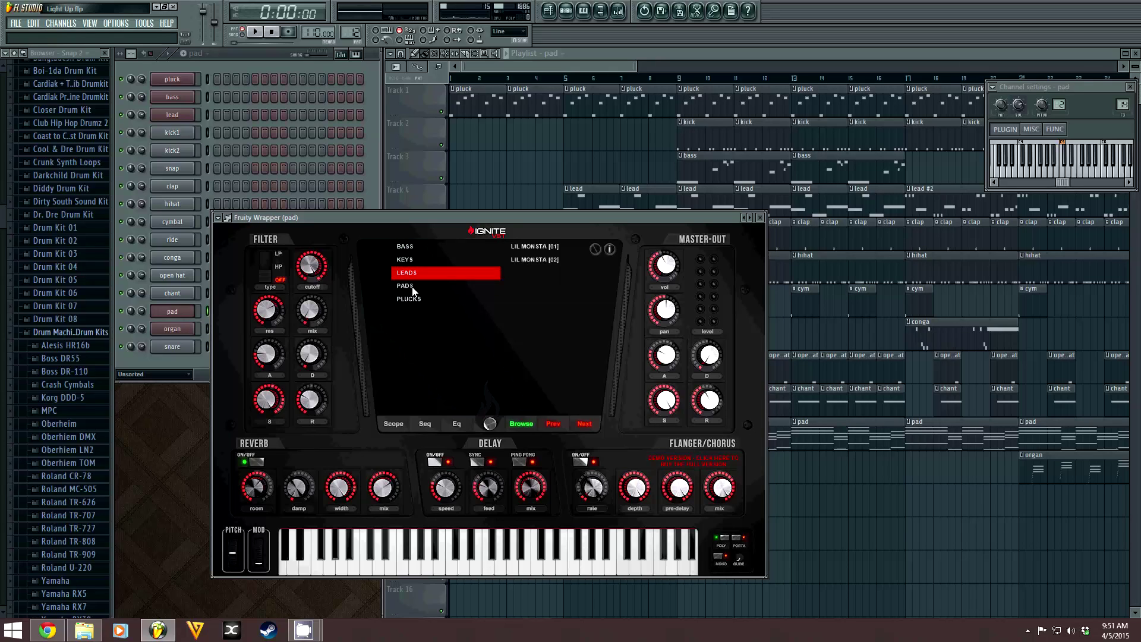
left_click(558, 246)
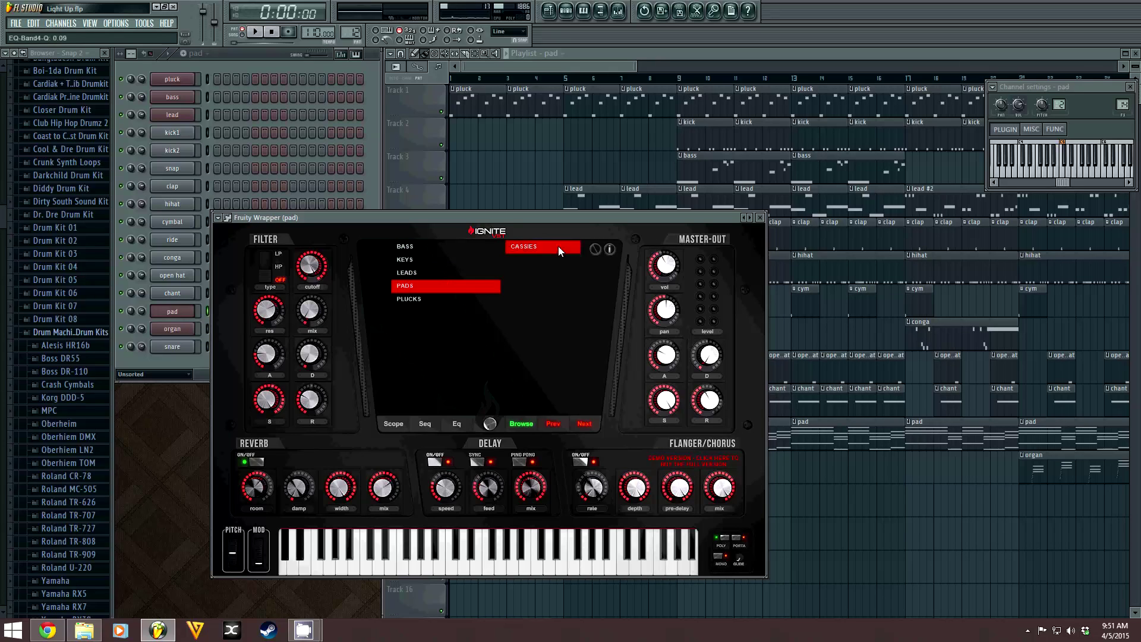
left_click(760, 217)
left_click(175, 315)
left_click(761, 218)
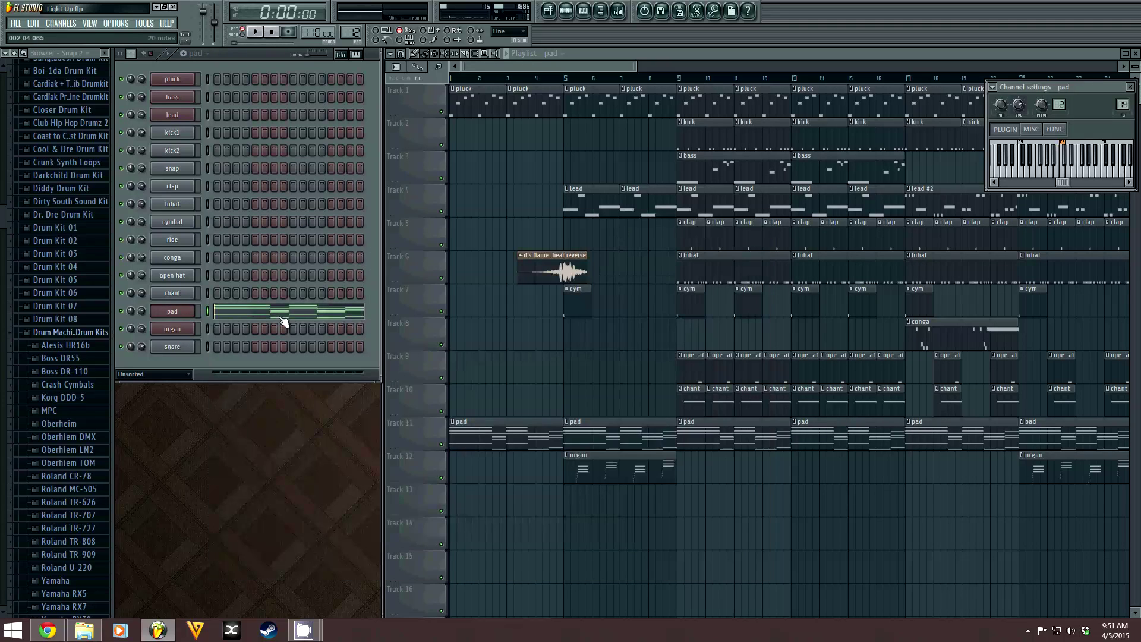
Play the pad pattern in the piano roll and open the Parametric EQ 2, Fruity Filter and Fruity Compressor on its mixer track
left_click(287, 316)
key("space")
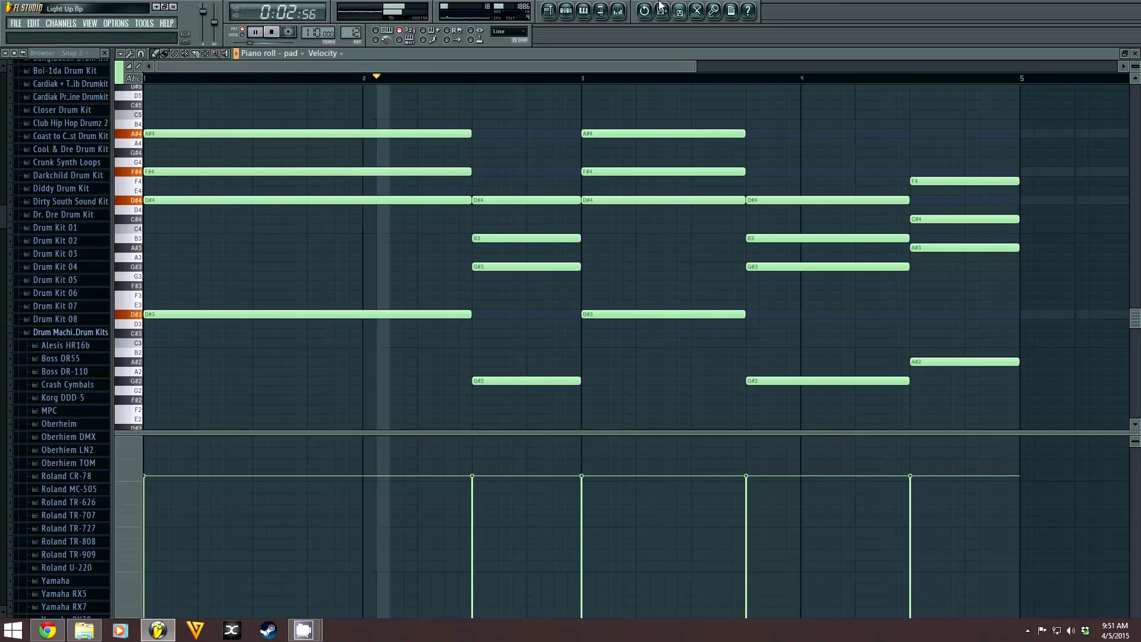
left_click(620, 11)
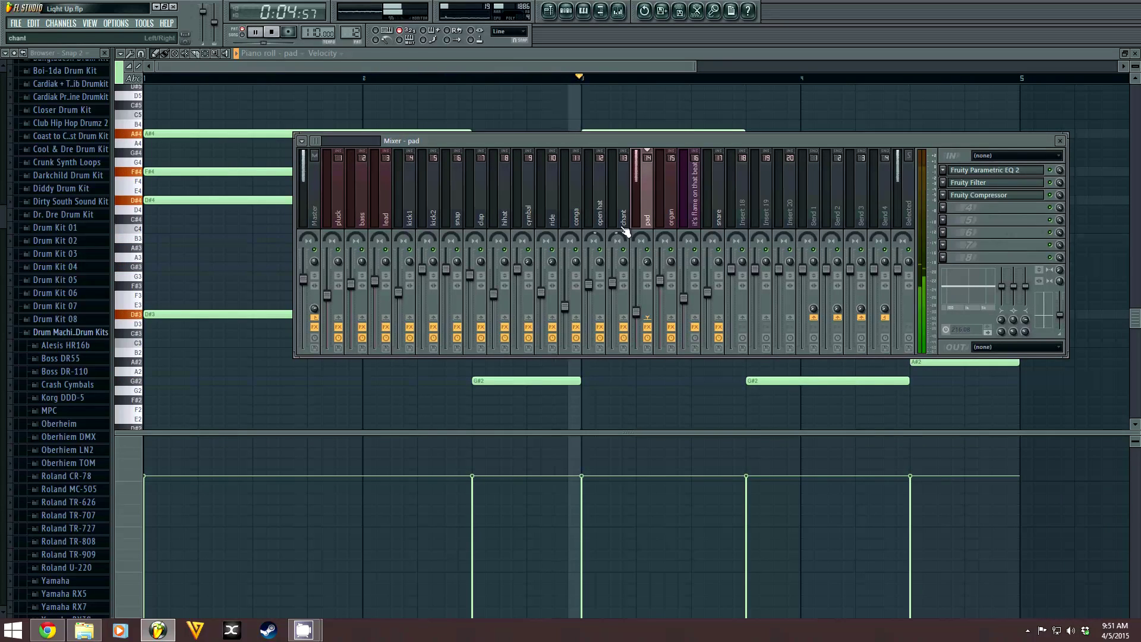
left_click(987, 170)
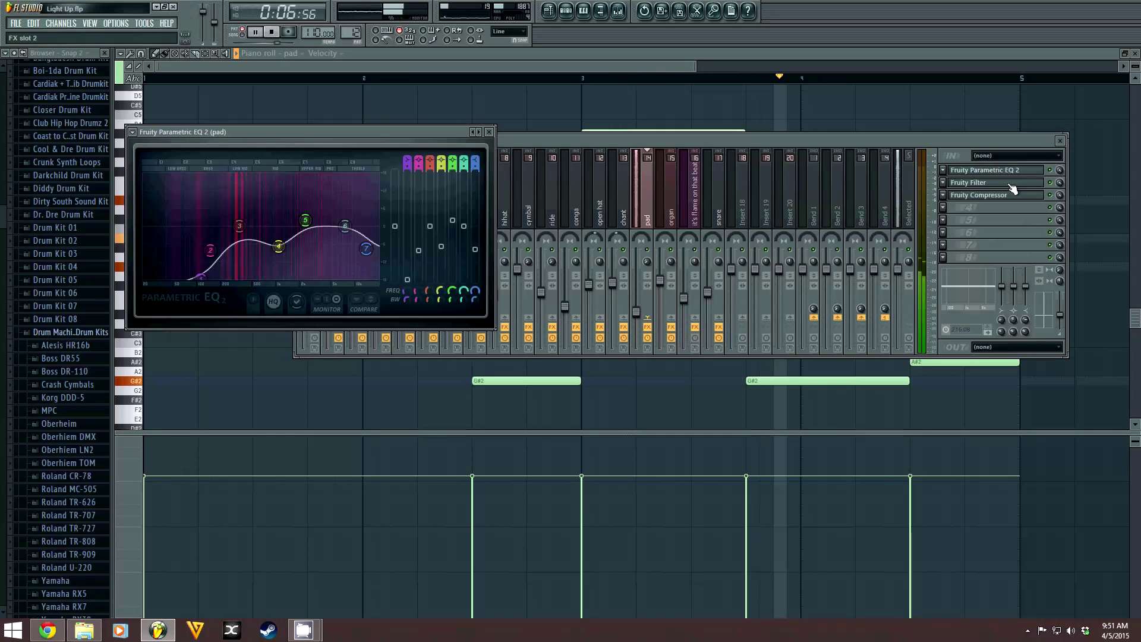
left_click(1001, 183)
left_click(1010, 195)
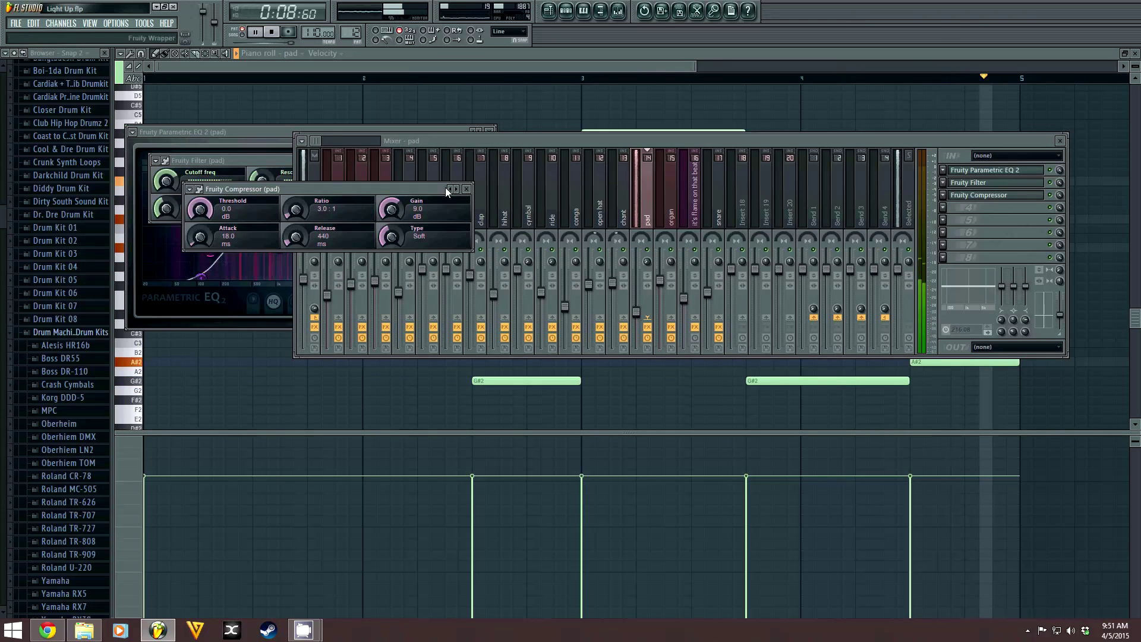
Close the pad's three effect windows, stop playback, and close the mixer and piano roll
left_click(466, 189)
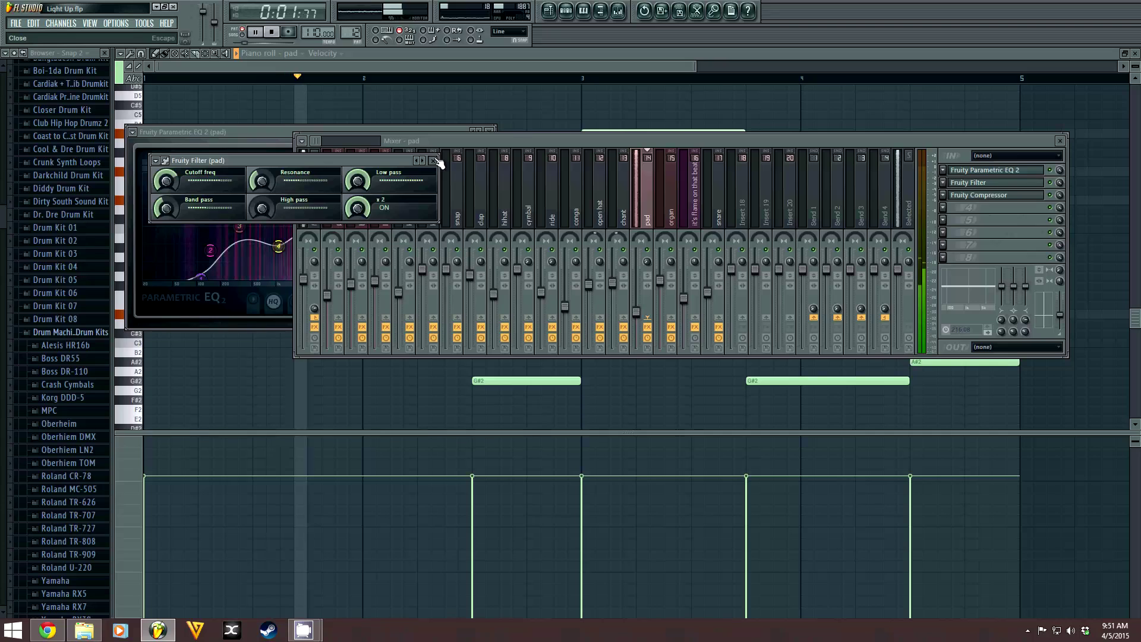
left_click(438, 161)
left_click(490, 131)
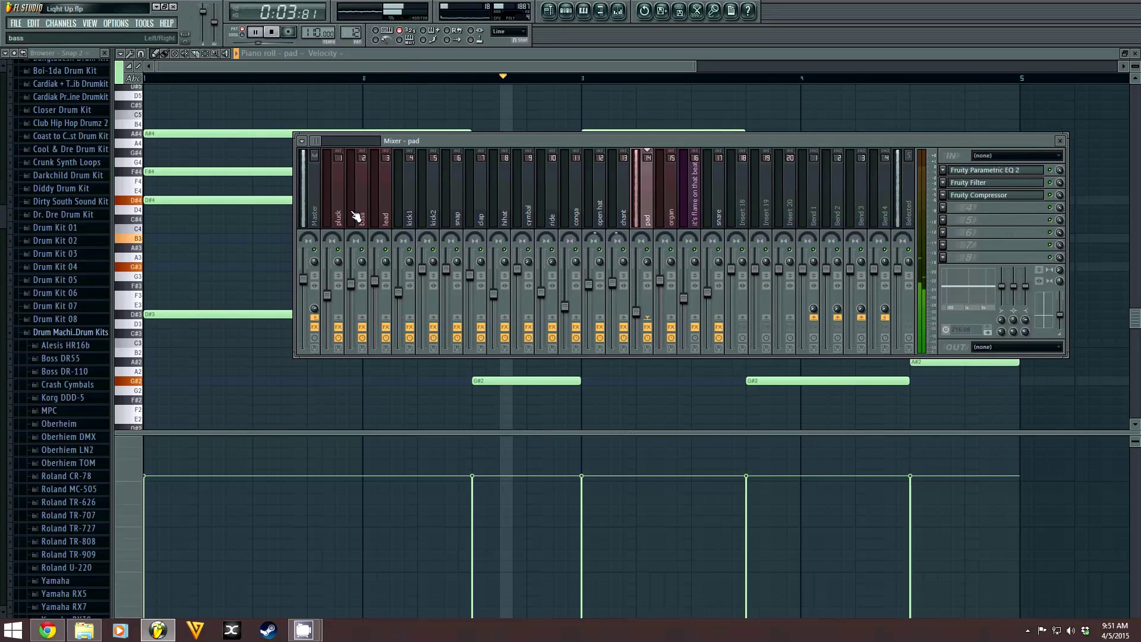
key("space")
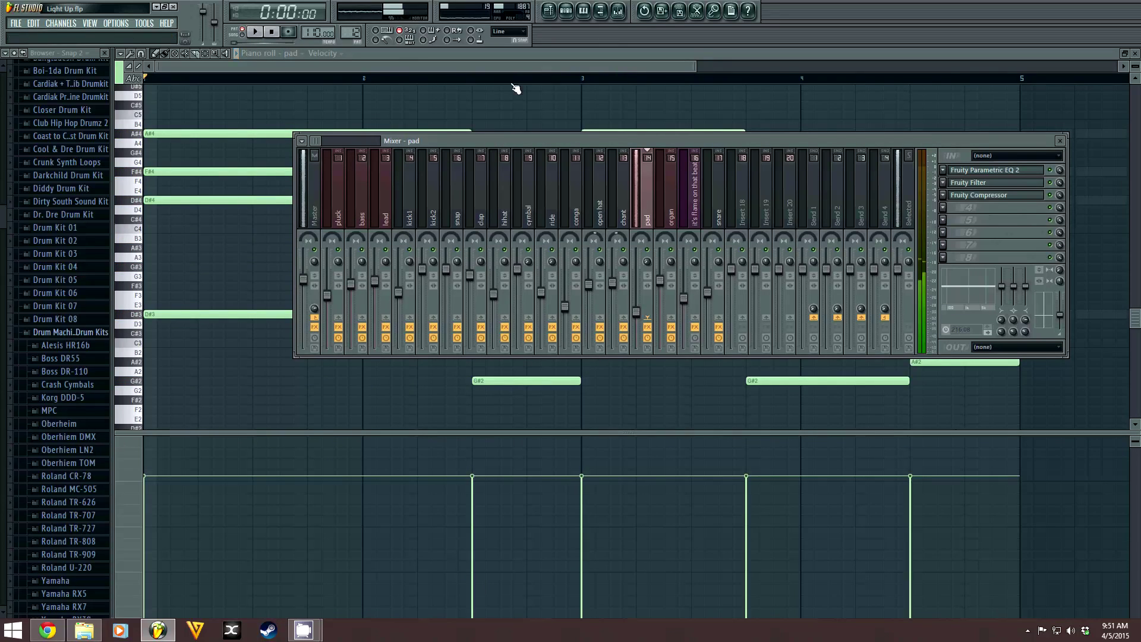
left_click(1060, 141)
left_click(1136, 53)
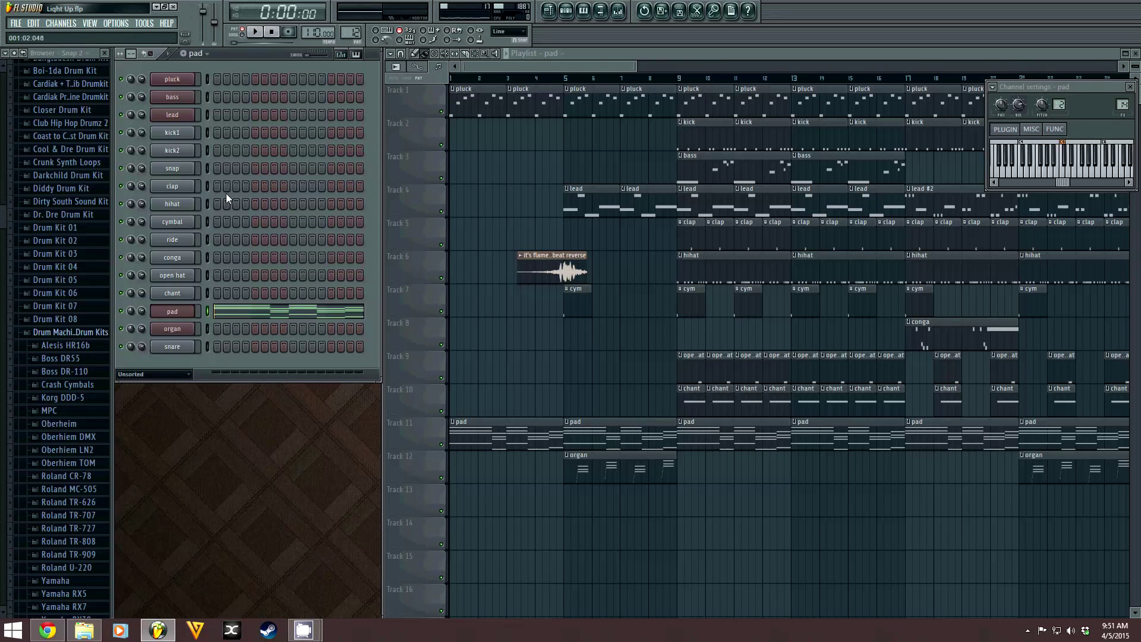
Open the organ channel's instrument and look over the pad pattern's full note layout in the piano roll
left_click(178, 330)
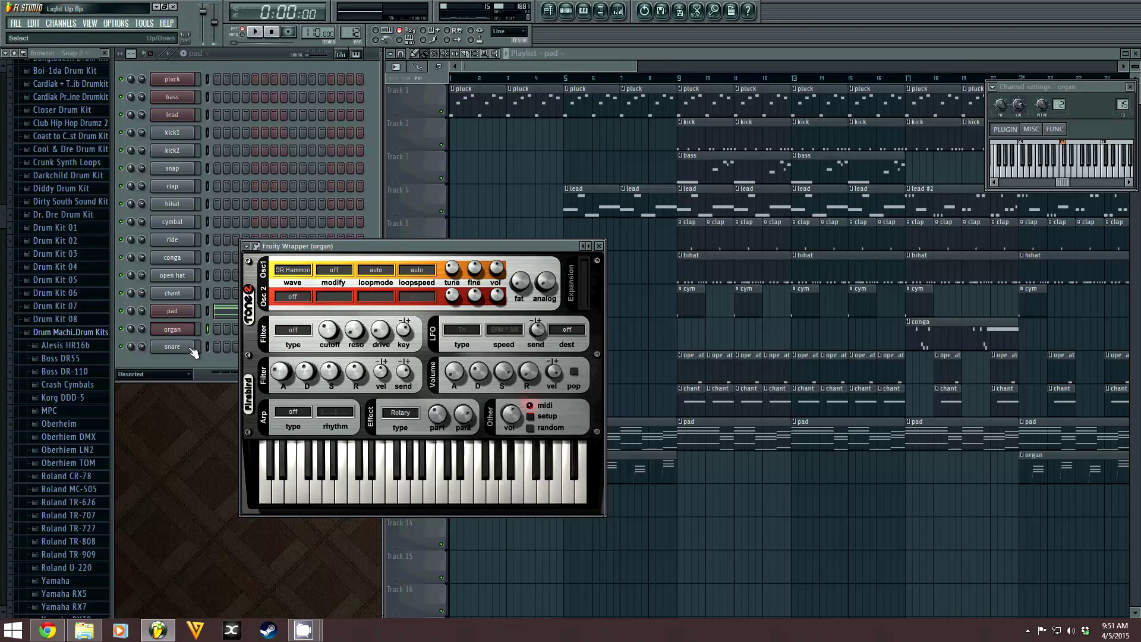
left_click(221, 311)
scroll(325, 76, "right", 6)
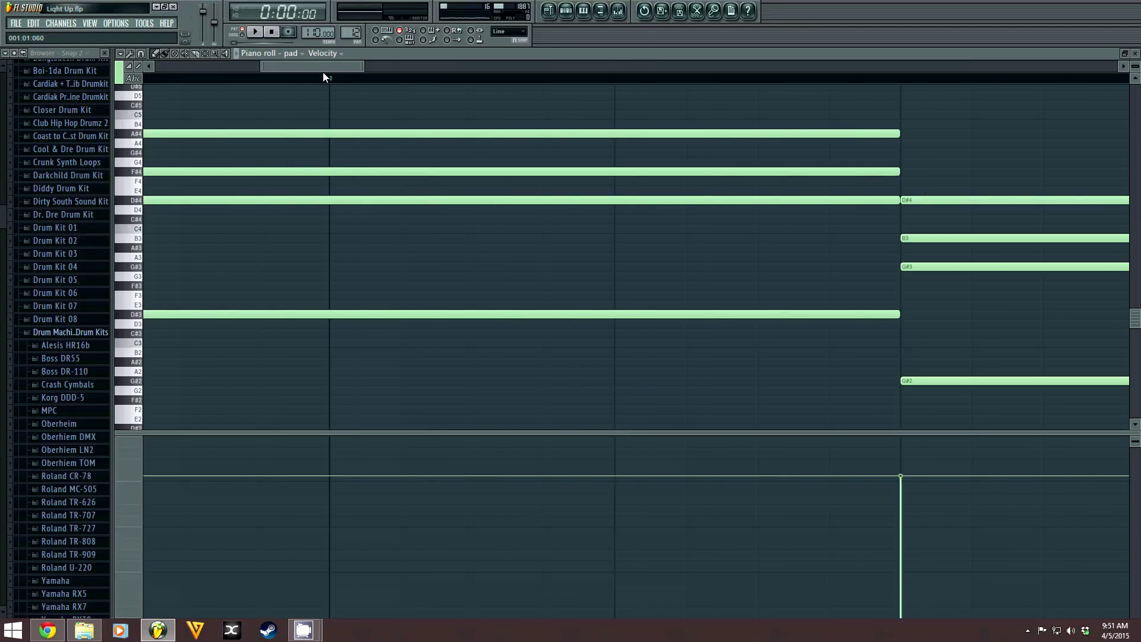
scroll(325, 76, "down", 3)
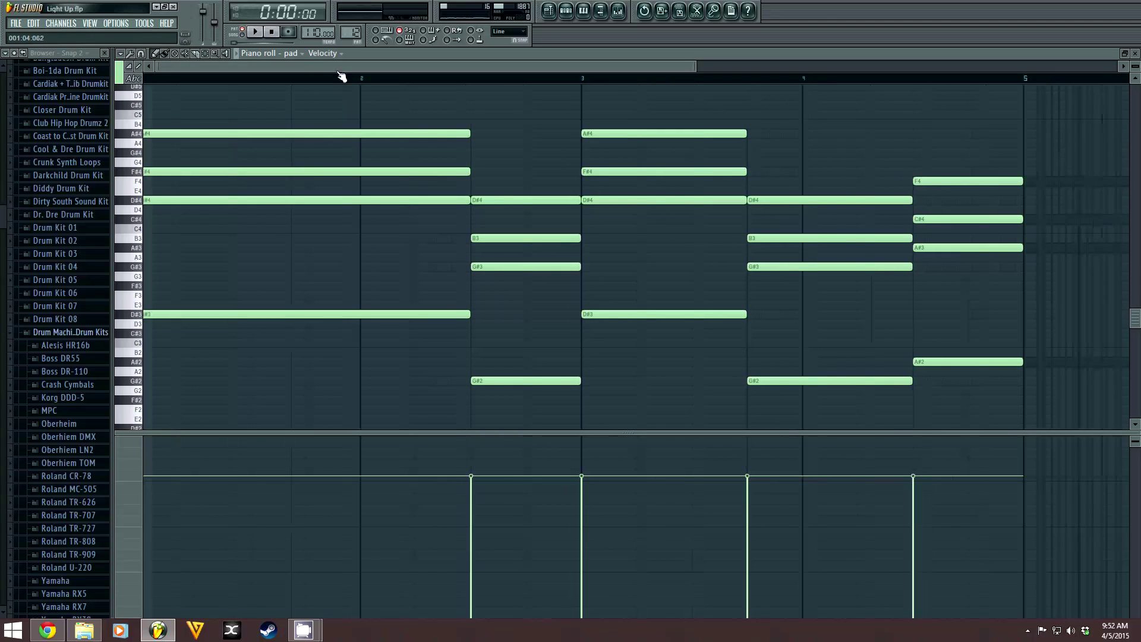
Show the organ pattern in the piano roll and play it back to examine its notes, then stop playback
left_click(294, 54)
left_click(323, 295)
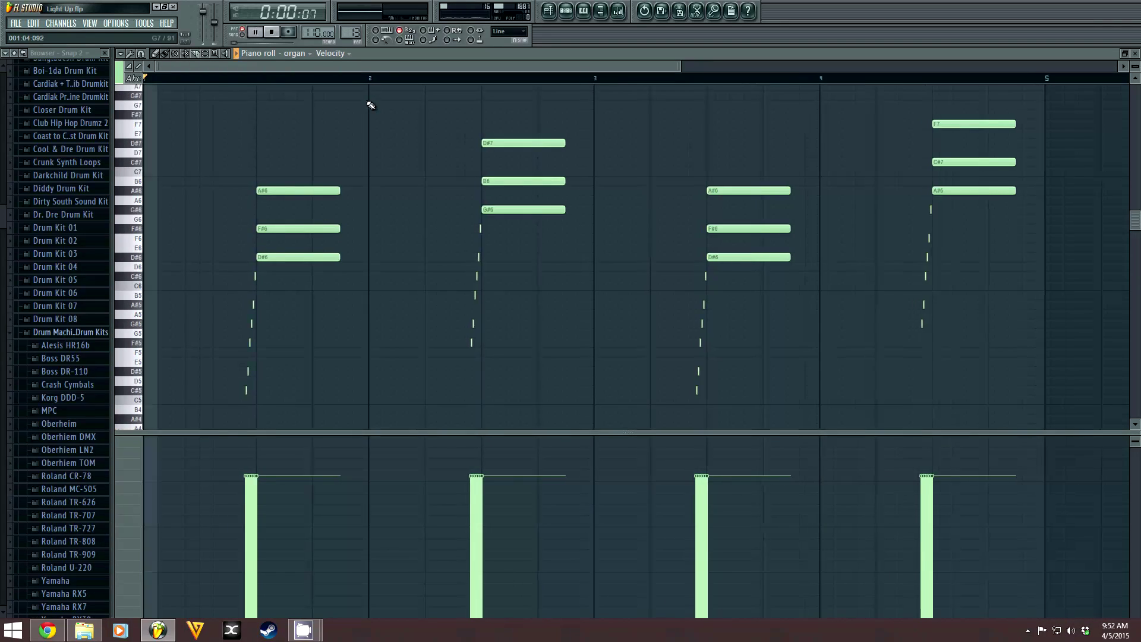
key("space")
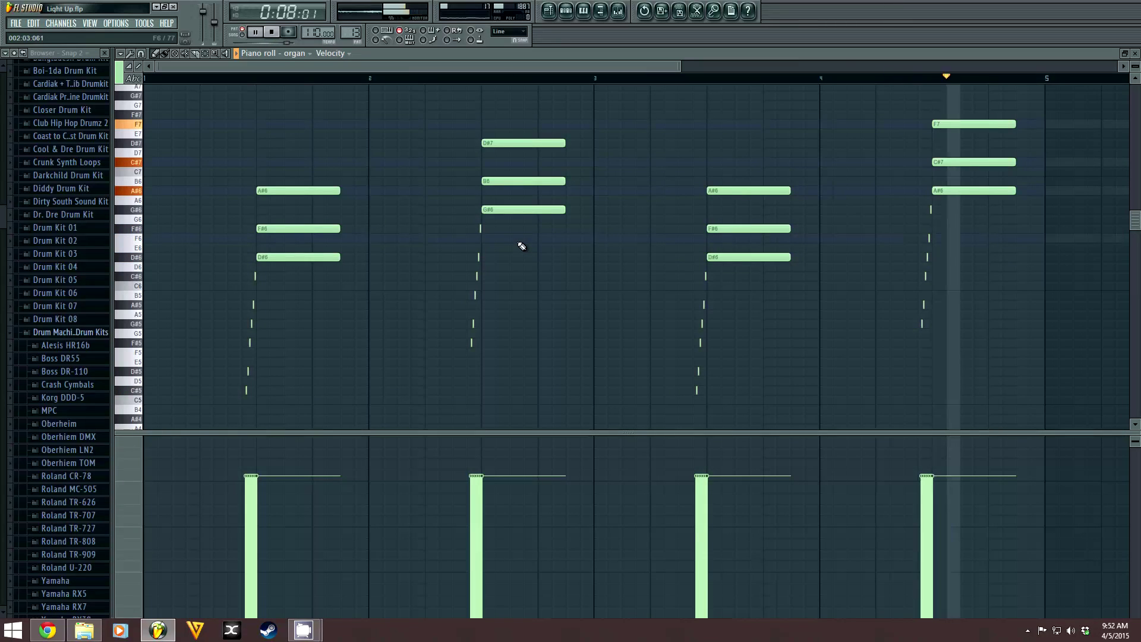
left_click(274, 32)
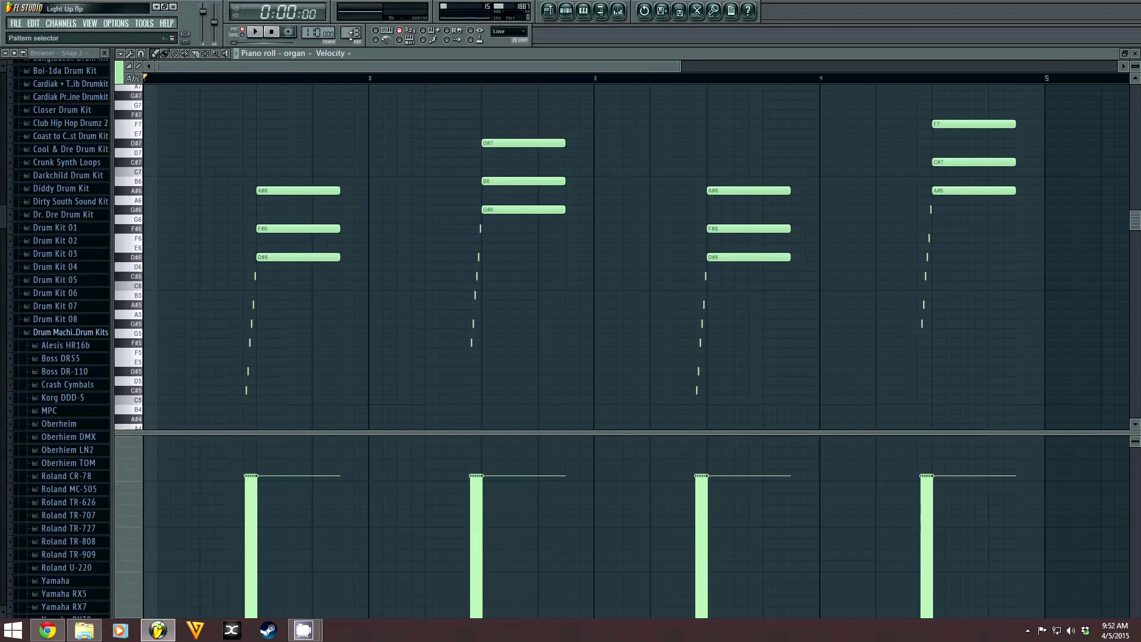
Switch to the snare roll pattern, close the piano roll, and inspect the snare channel's sample settings
scroll(350, 34, "up", 1)
left_click(1135, 54)
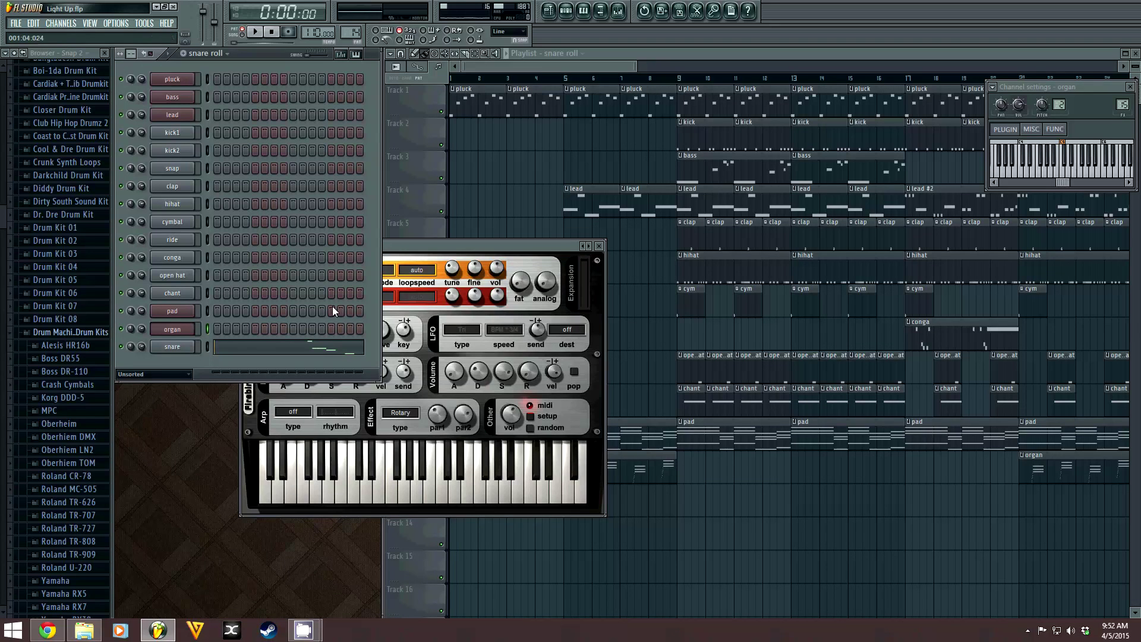
left_click(207, 347)
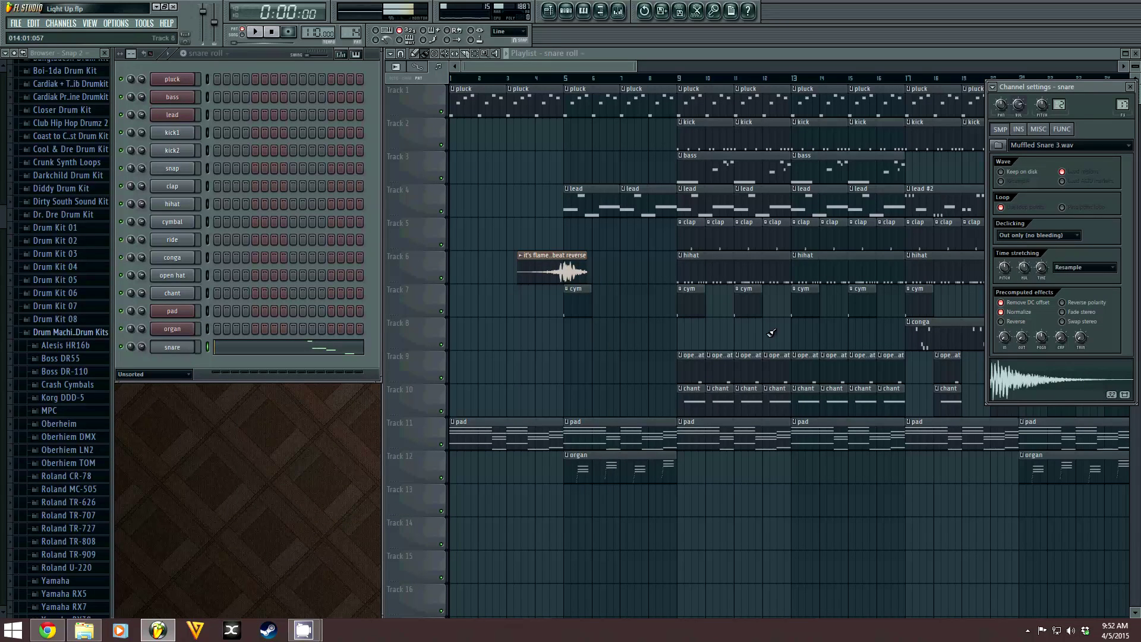
Show the snare roll notes in the piano roll, play them back, stop playback and close the piano roll
left_click(320, 355)
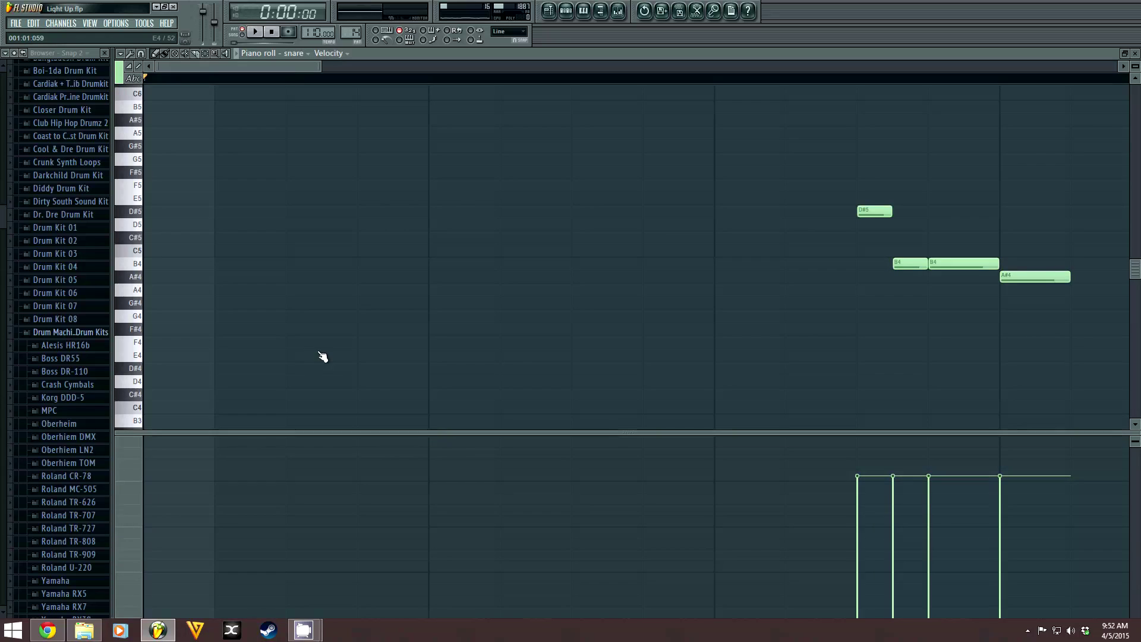
key("space")
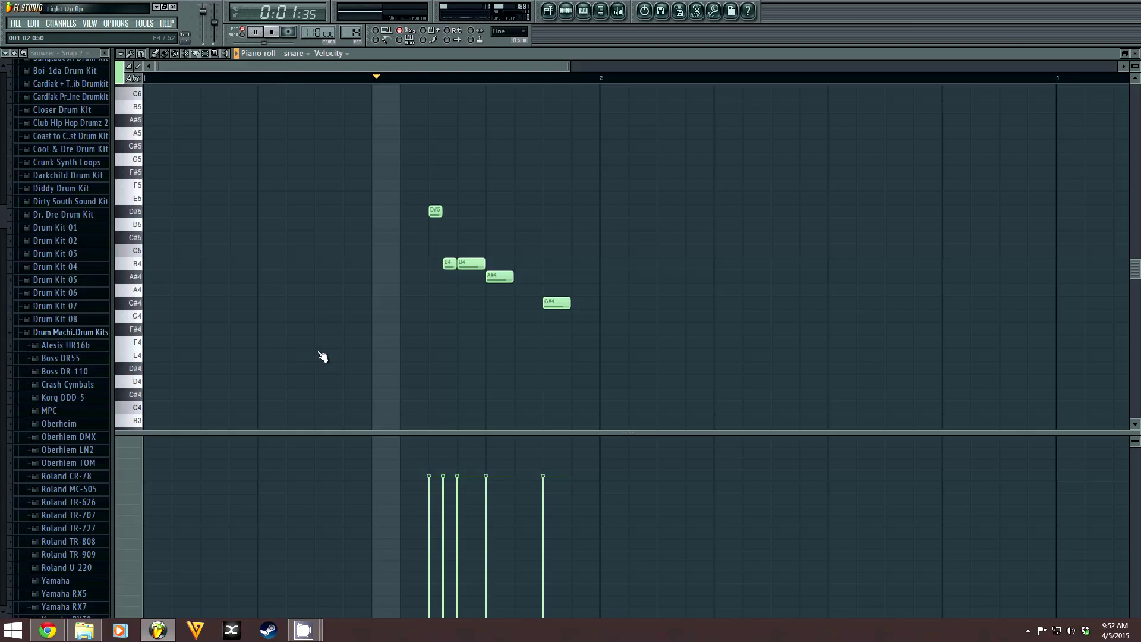
key("space")
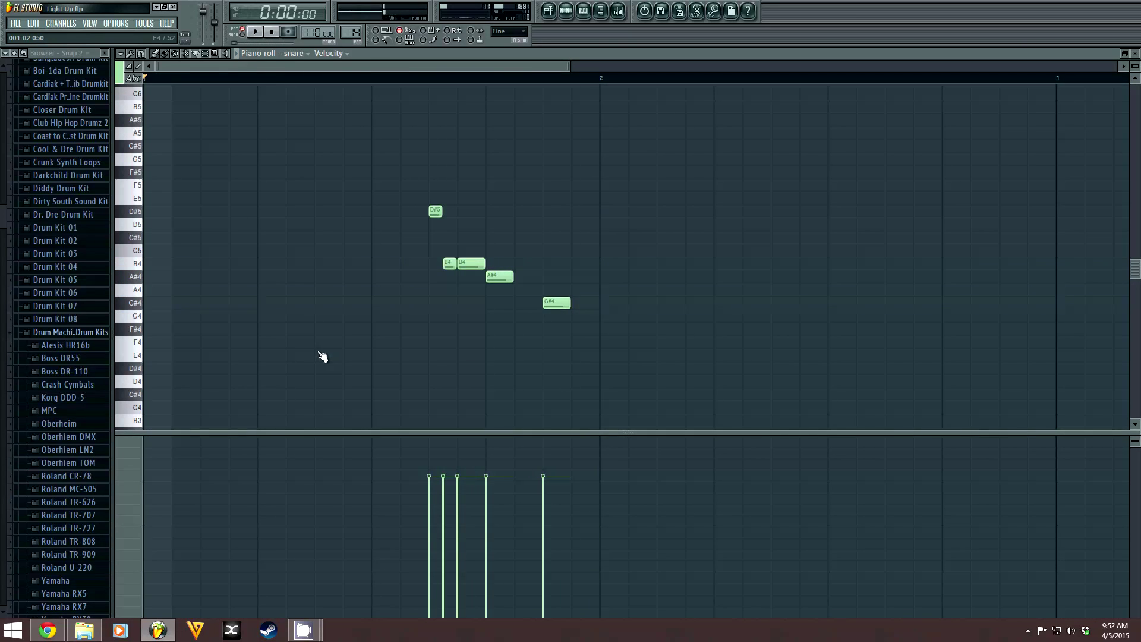
left_click(1132, 57)
Switch to the pluck pattern and close the snare channel settings
left_click(217, 55)
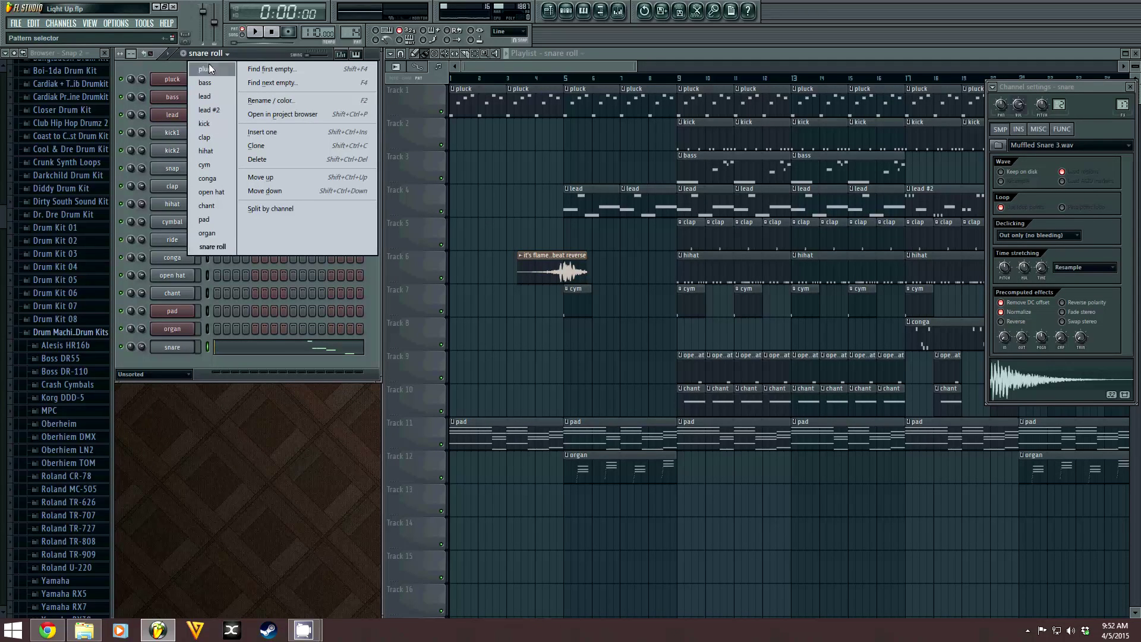
left_click(207, 69)
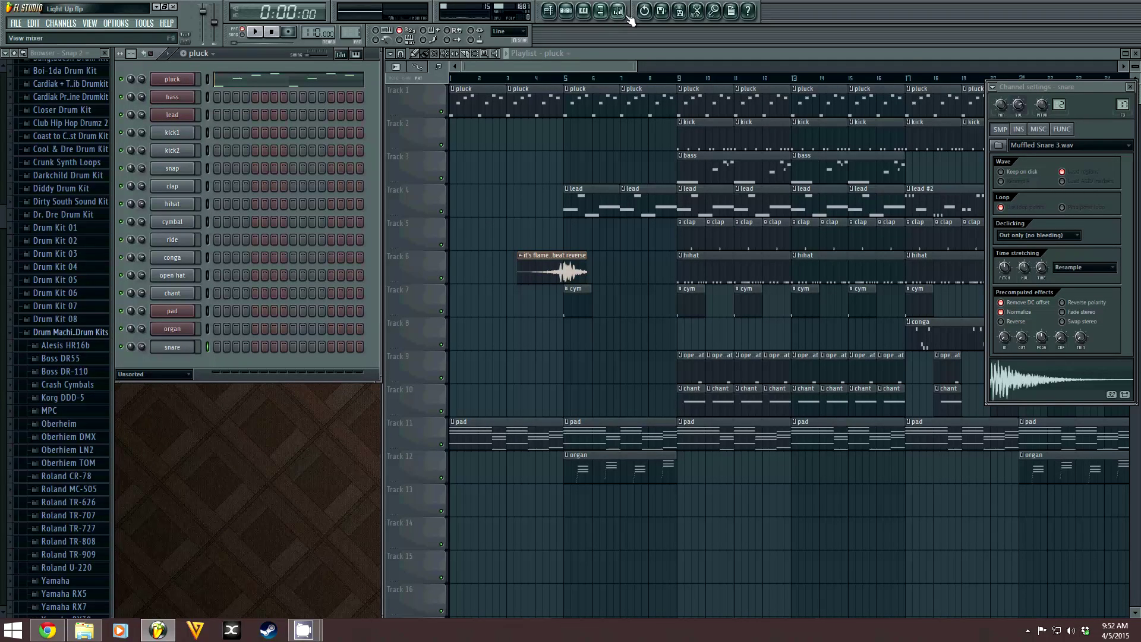
left_click(1131, 87)
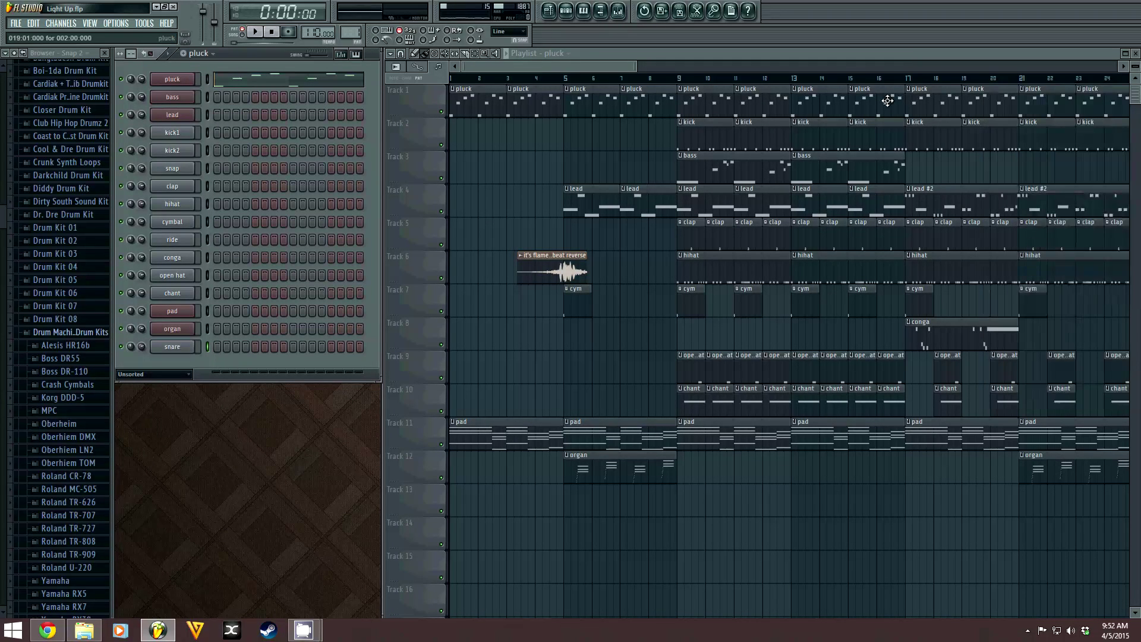
Play the full song and inspect the pluck mixer track's Fruity Parametric EQ 2 and Fruity Compressor settings, closing both effect windows
left_click(618, 12)
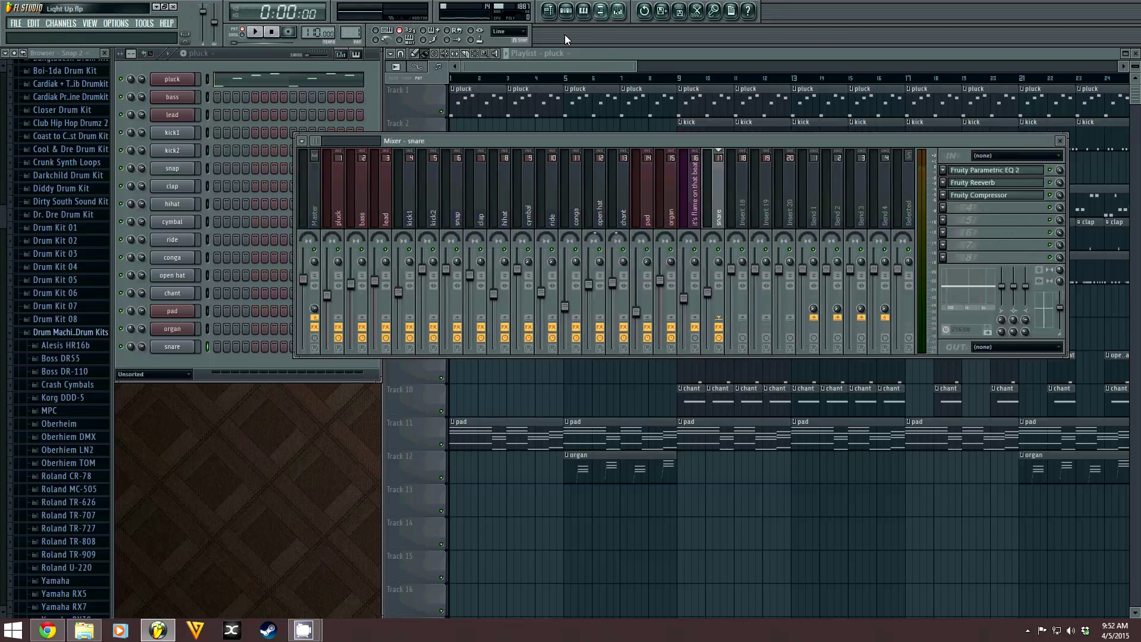
left_click(334, 207)
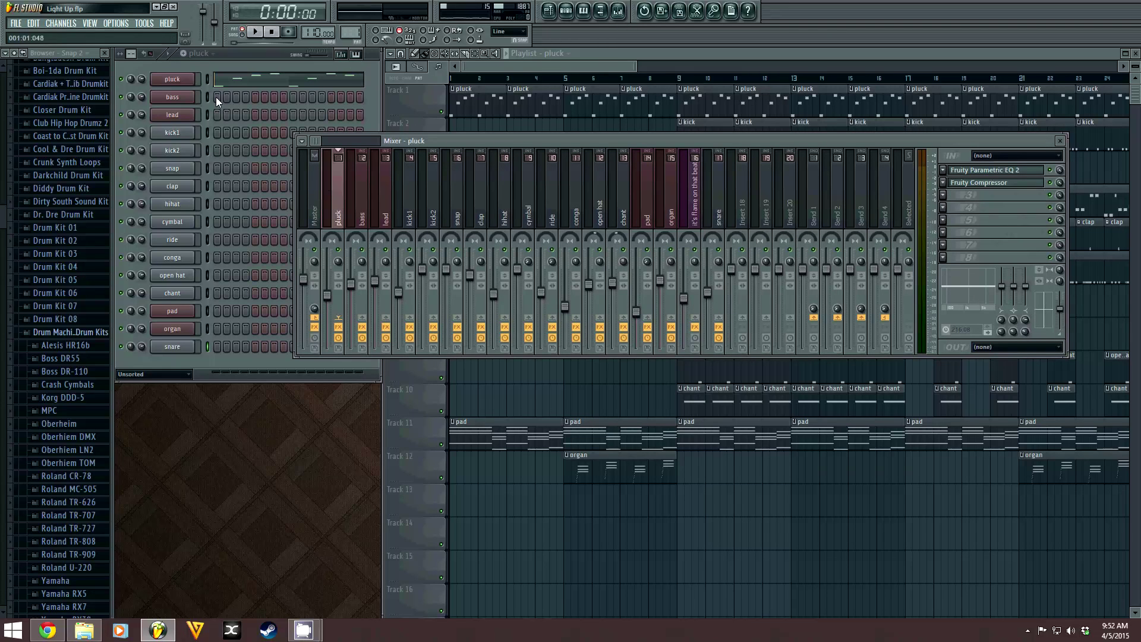
left_click(243, 34)
left_click(1004, 171)
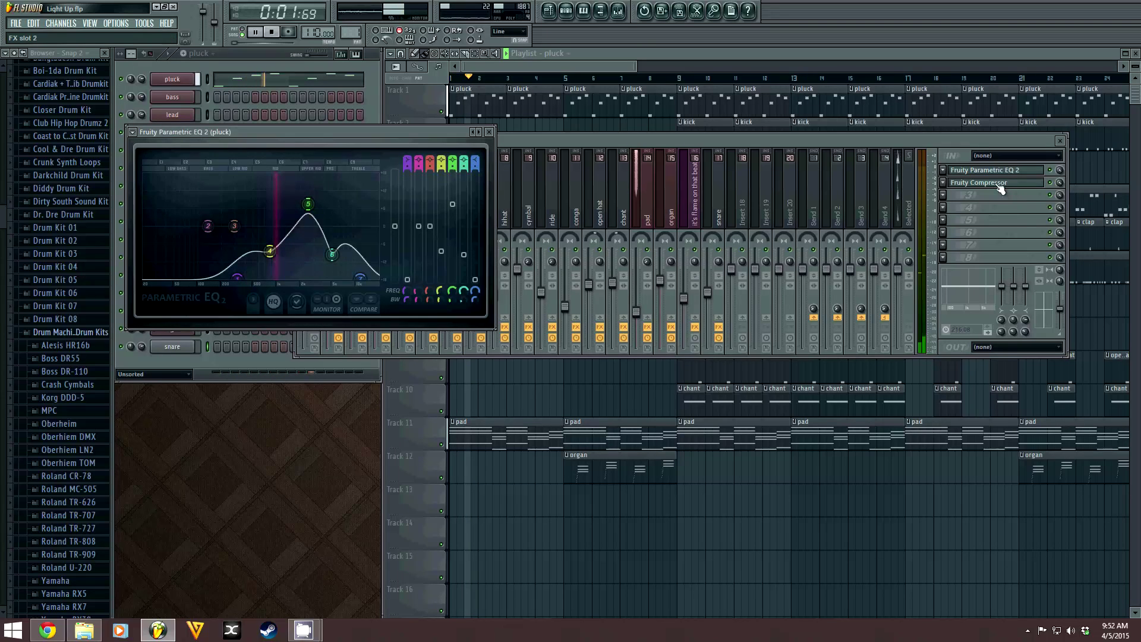
left_click(1005, 182)
left_click(441, 161)
left_click(490, 130)
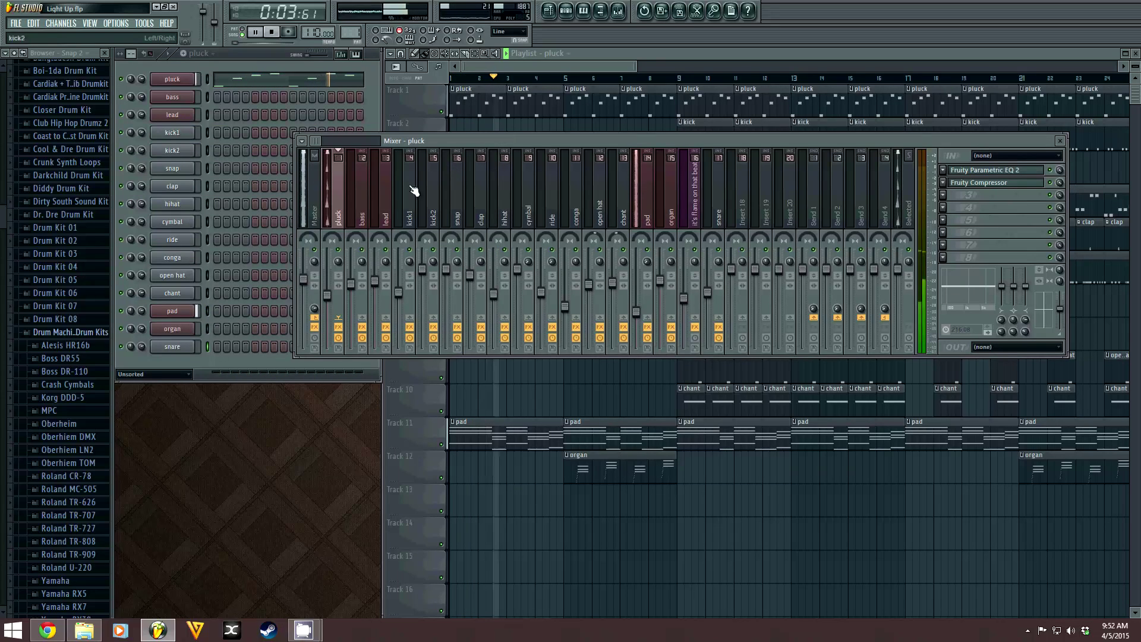
Inspect the bass mixer track's Fruity Reeverb and Fruity Parametric EQ 2 settings, and close both effect windows
left_click(368, 219)
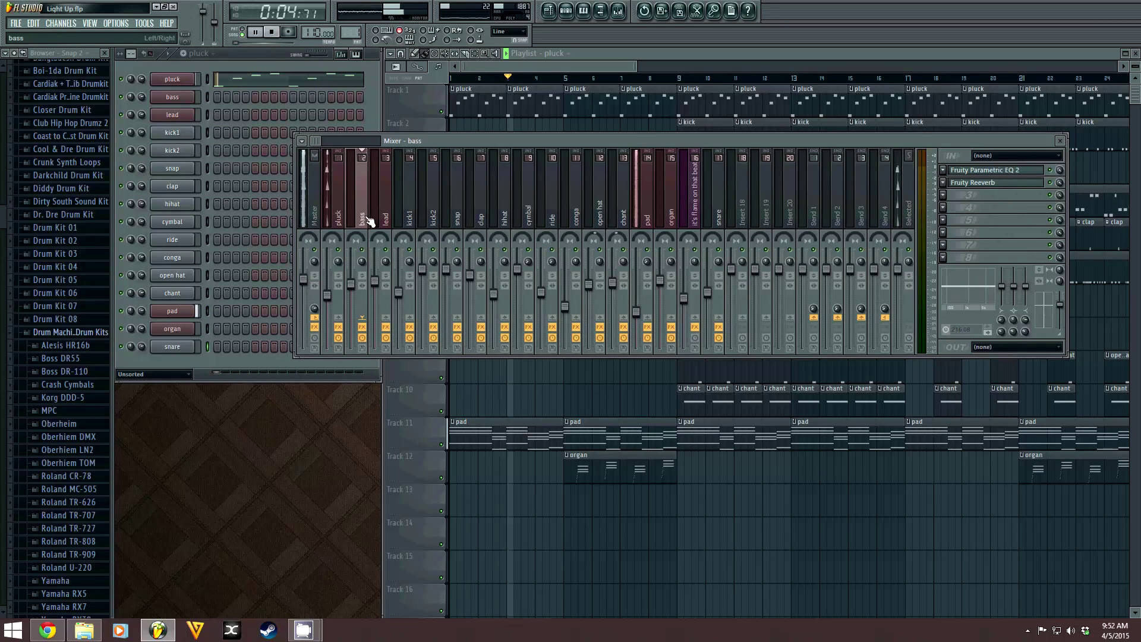
left_click(975, 182)
left_click(981, 170)
left_click(490, 131)
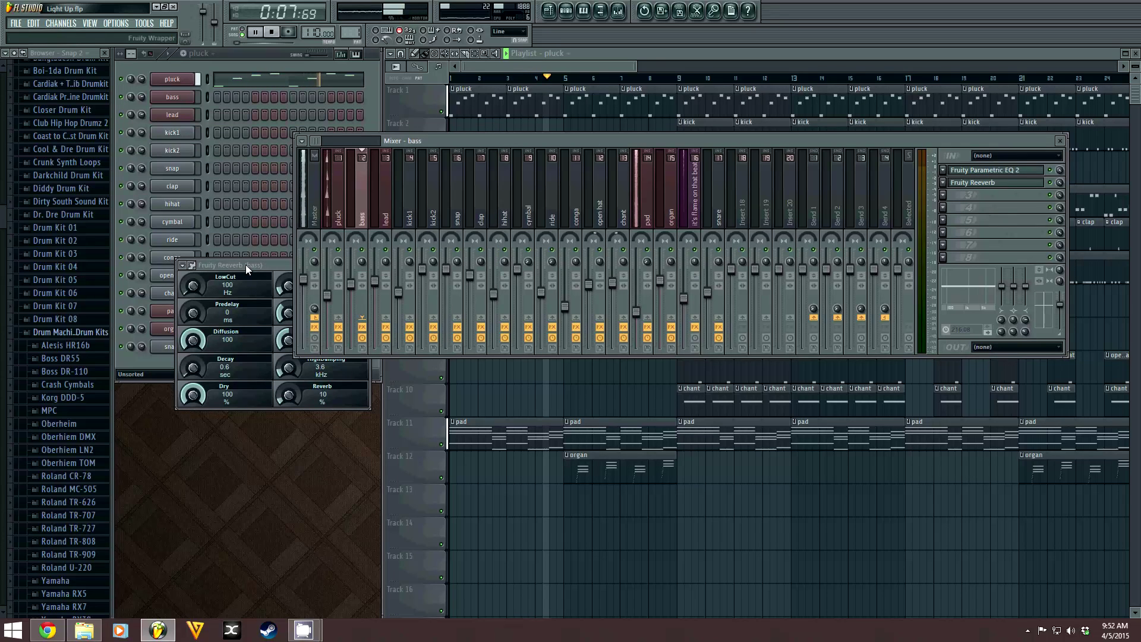
left_click(367, 261)
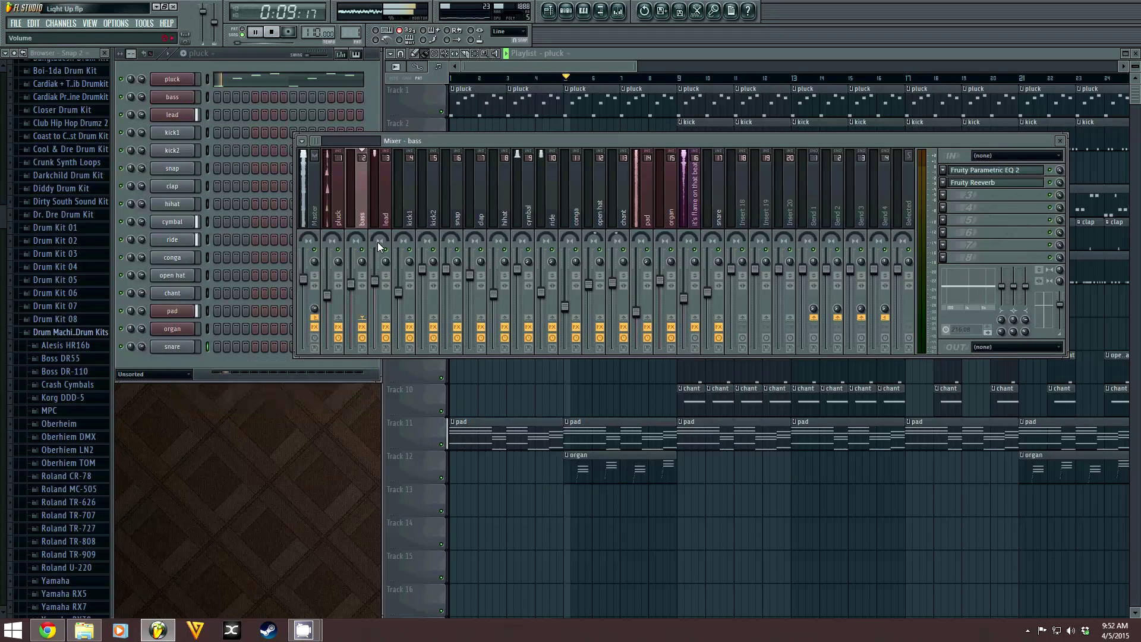
Step through the mixer tracks from lead to organ to review the effects loaded on each one
left_click(386, 205)
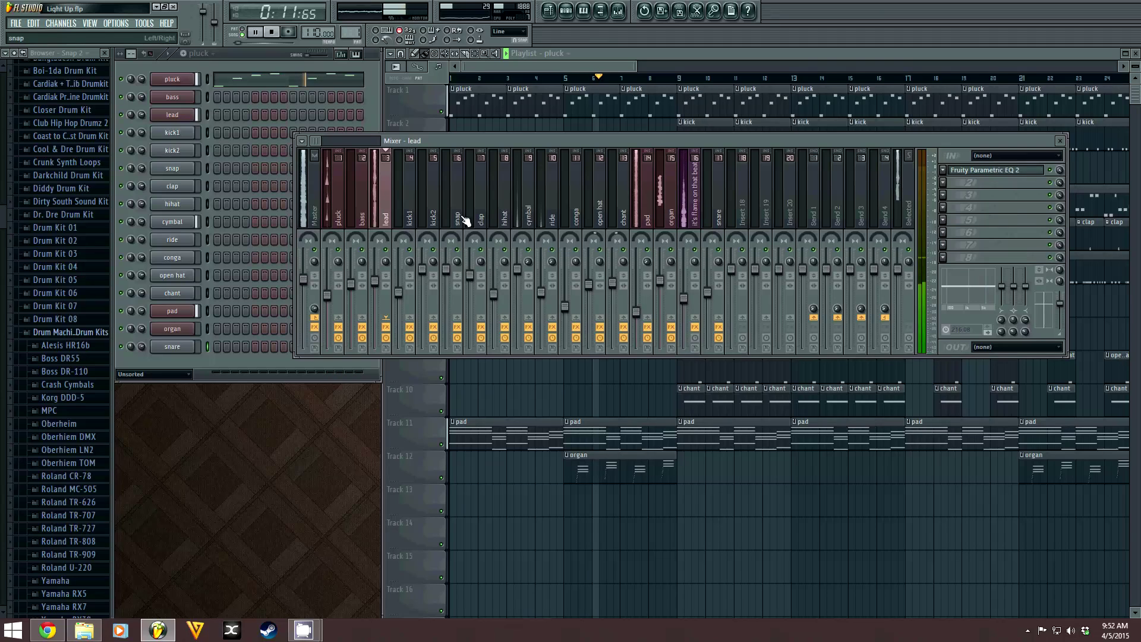
key("Right")
key("Right")
key("Right")
key("Right")
key("Right")
key("Right")
key("Right")
key("Right")
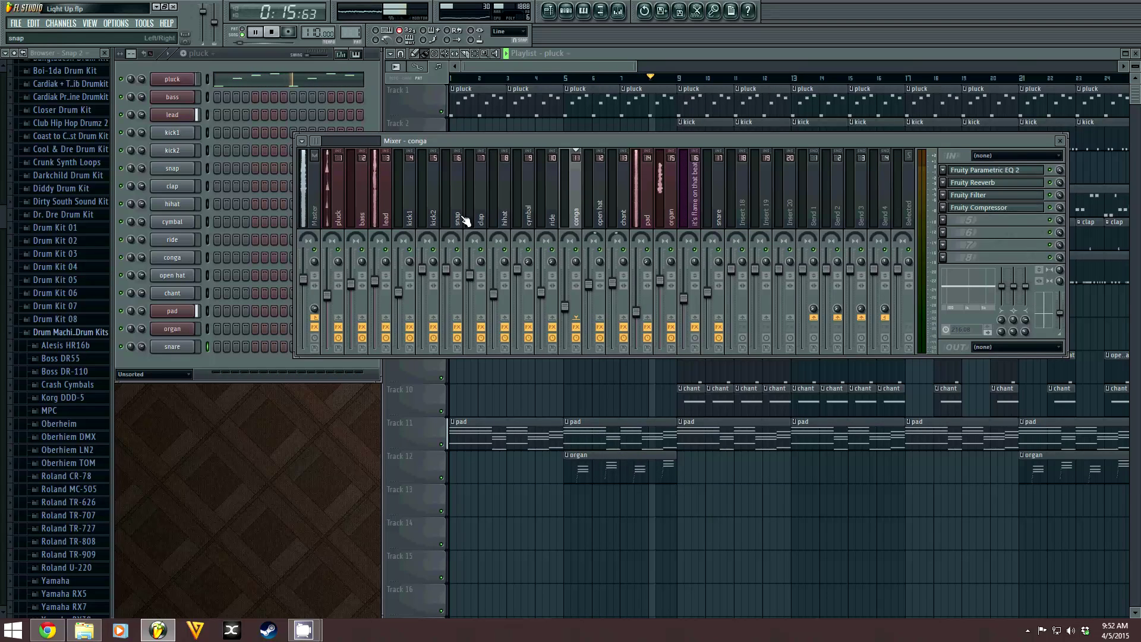
key("Right")
key("Right")
key("Right")
key("Right")
key("Right")
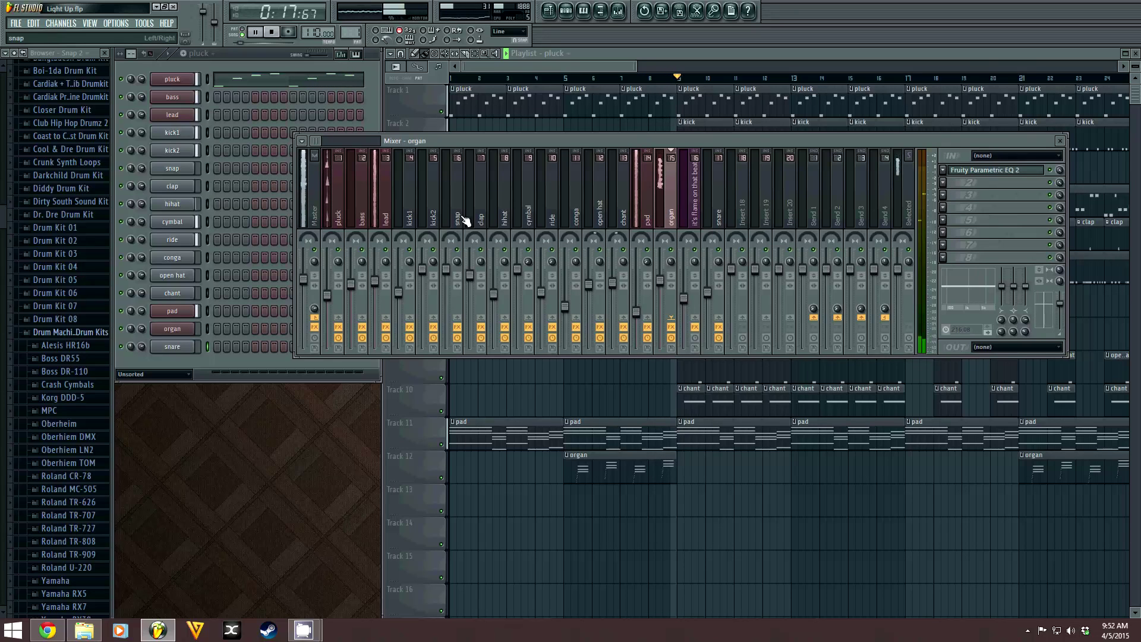
Close the mixer, maximize the playlist, and look over the whole arrangement before focusing on the intro bars
left_click(1059, 140)
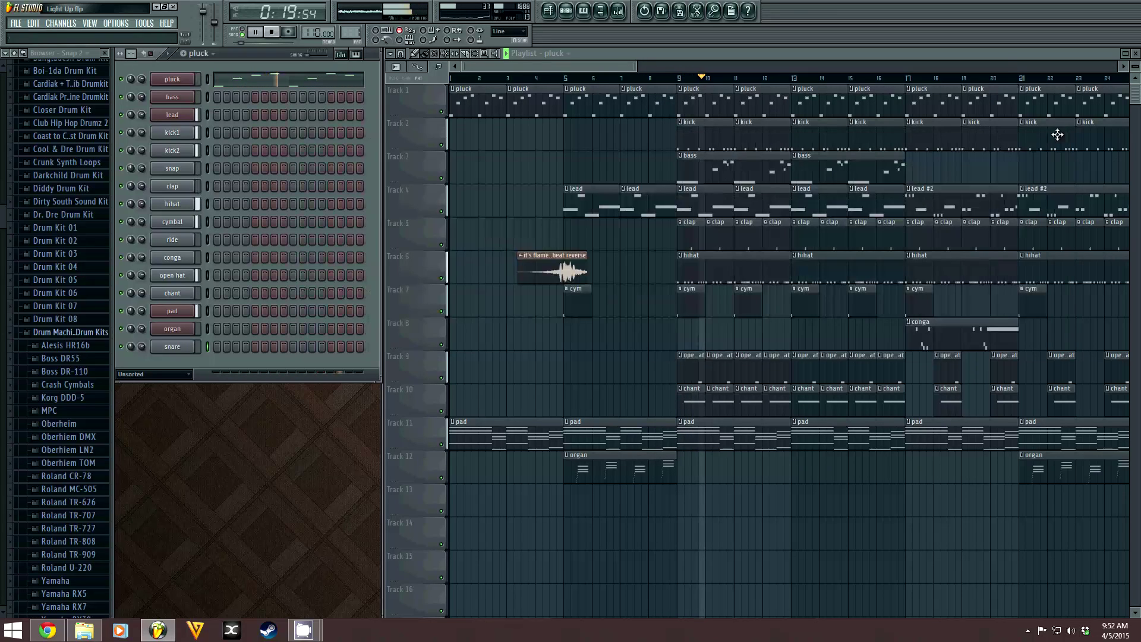
double_click(1005, 51)
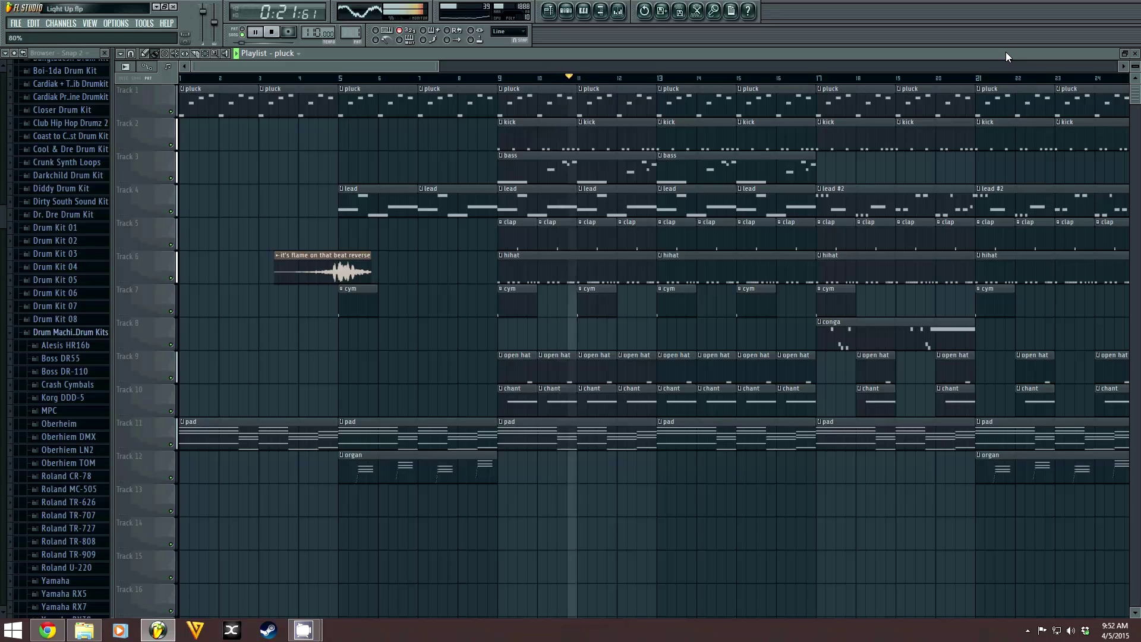
key("Page_Down")
key("Page_Down")
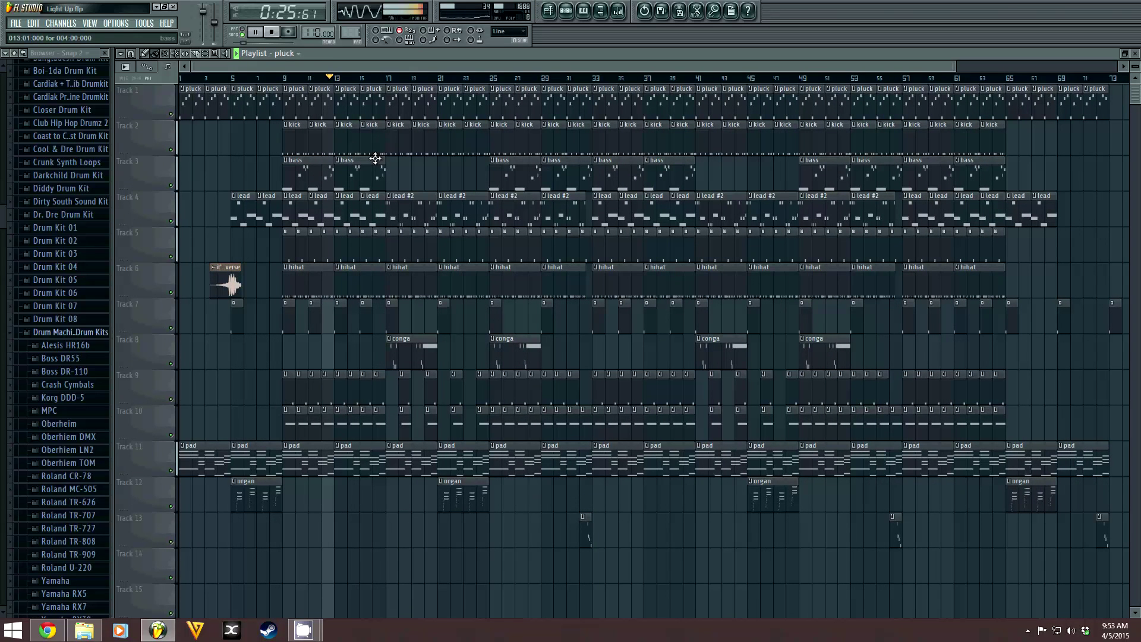
key("Page_Down")
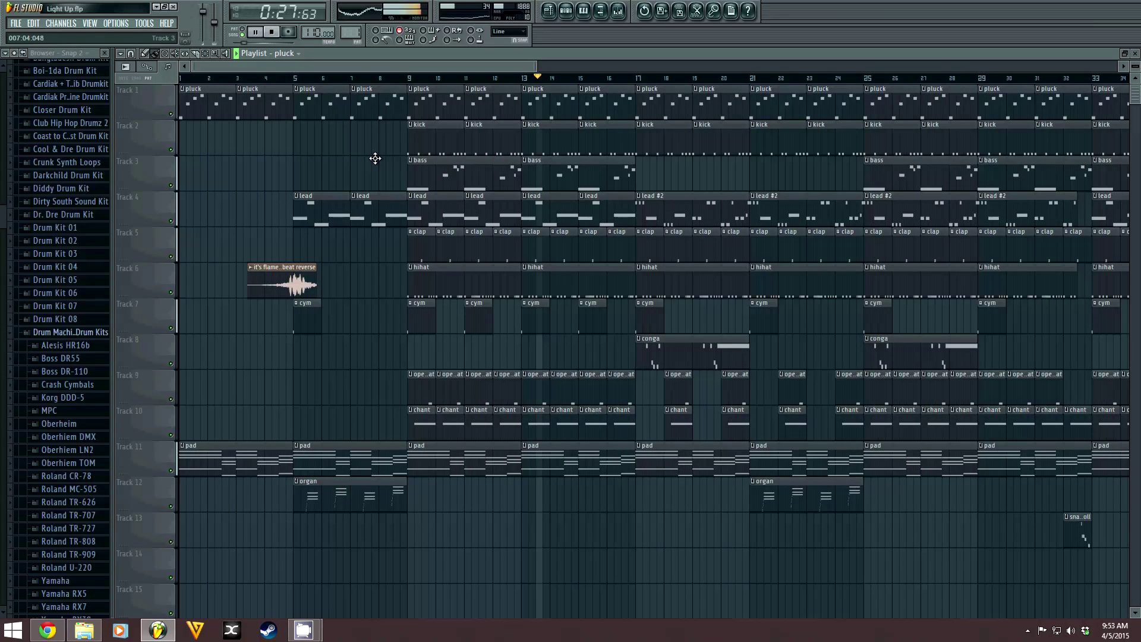
key("Page_Down")
key("Page_Up")
key("Page_Up")
key("Page_Up")
key("Page_Up")
key("Page_Up")
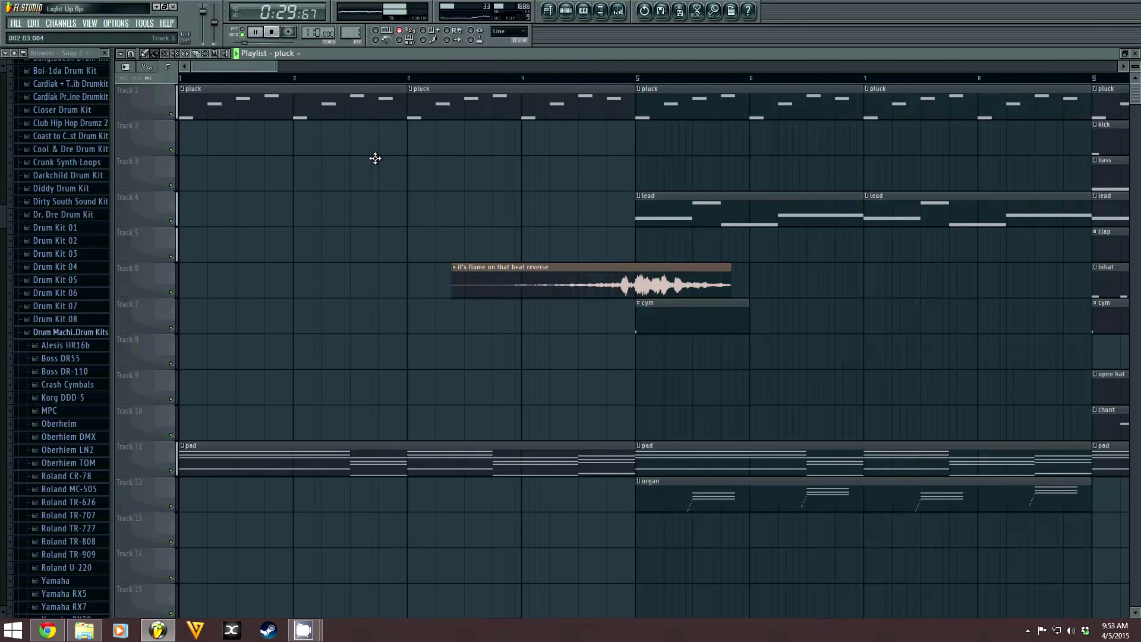
Follow the playing song through the playlist from the intro to the first snare roll clip
scroll(375, 159, "right", 10)
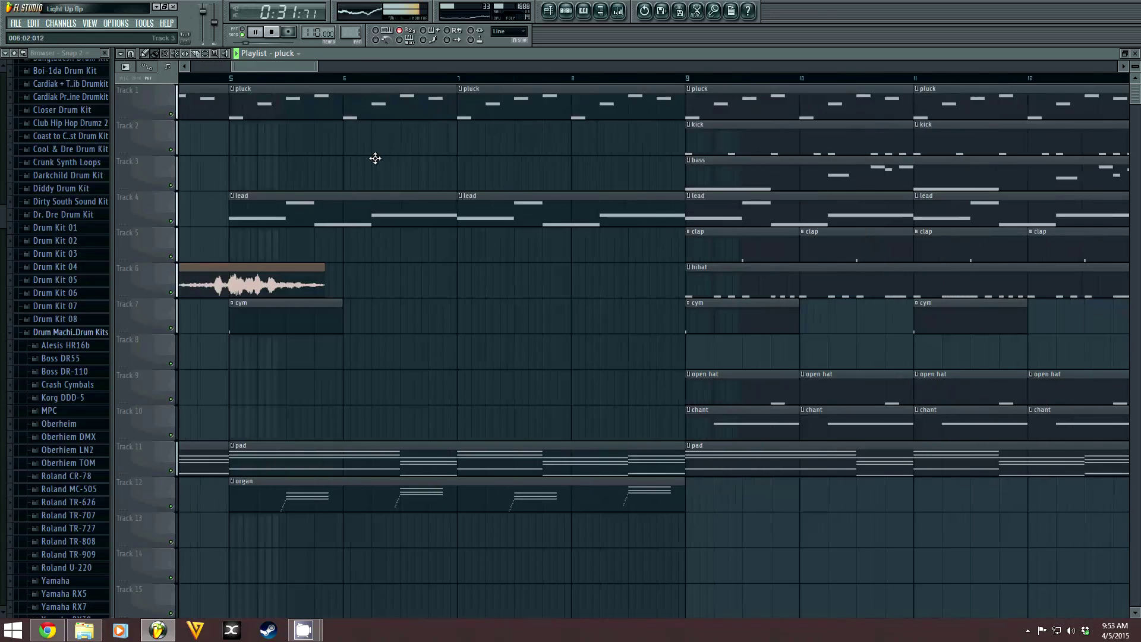
scroll(375, 158, "right", 10)
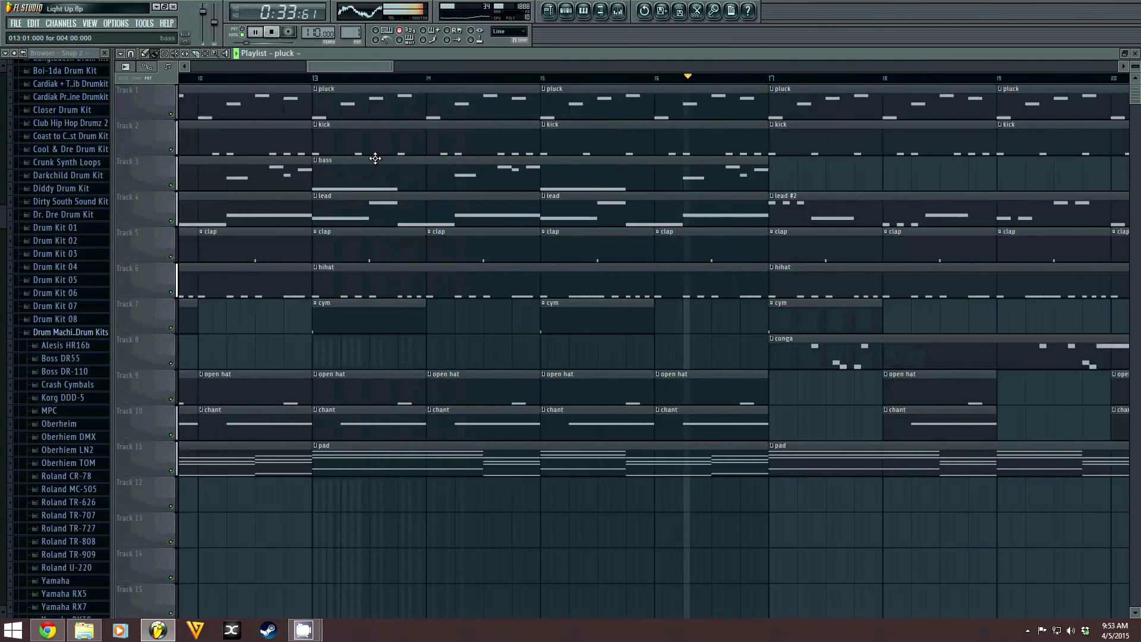
scroll(375, 158, "right", 5)
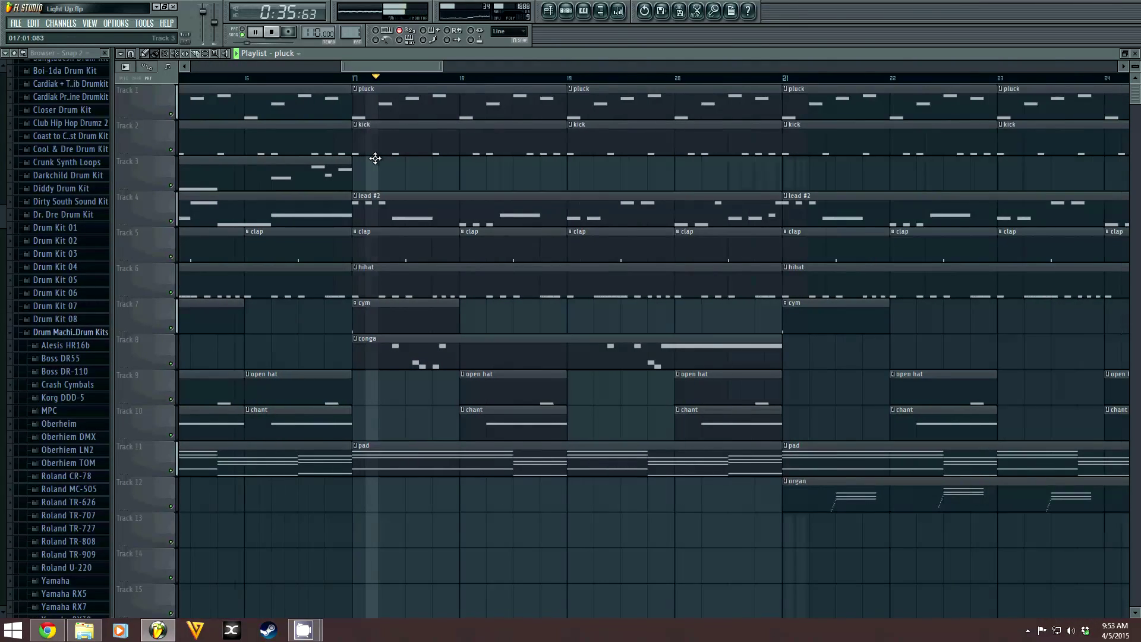
key("Page_Down")
key("Page_Down")
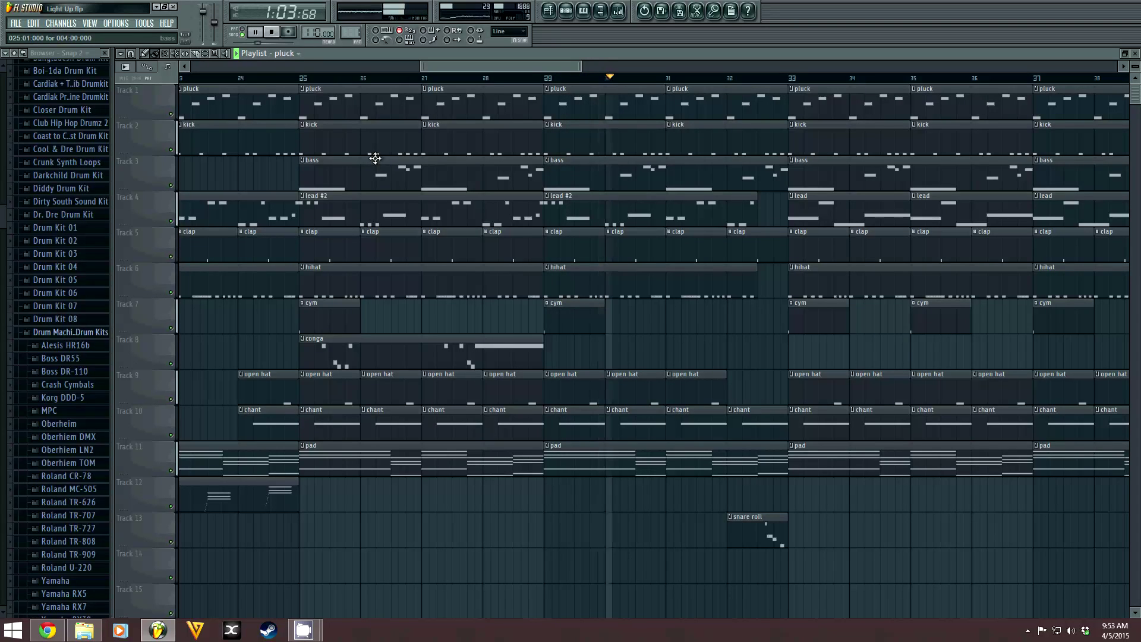
Examine the arrangement's middle section from bar 33 onward in the playlist while the song plays
scroll(375, 157, "down", 2)
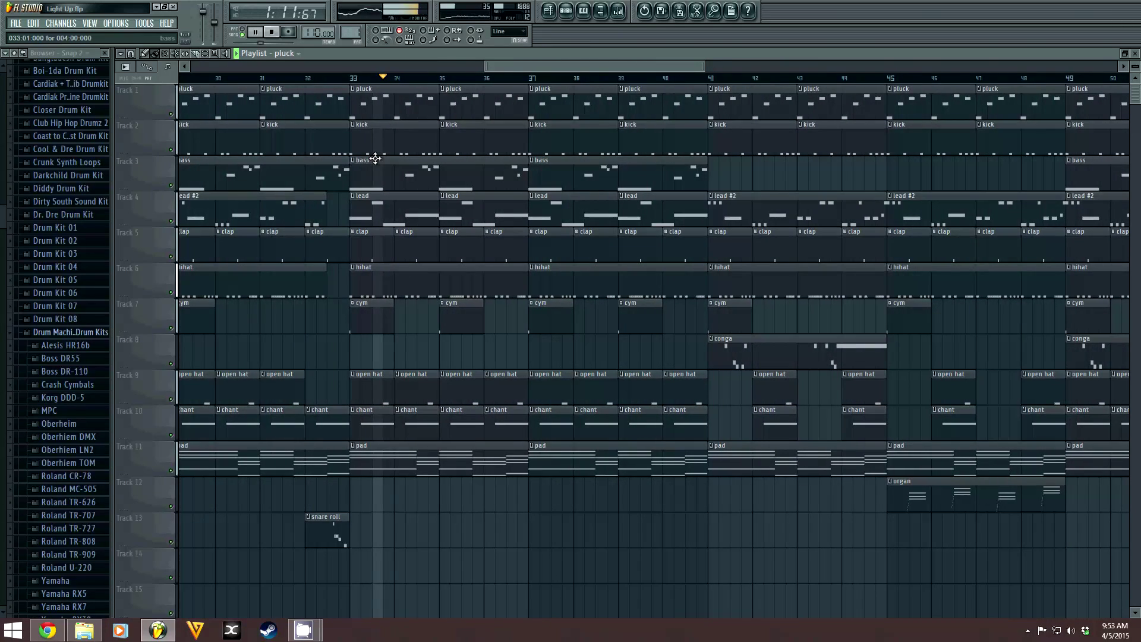
scroll(375, 158, "down", 1)
scroll(375, 157, "down", 1)
scroll(375, 157, "down", 1)
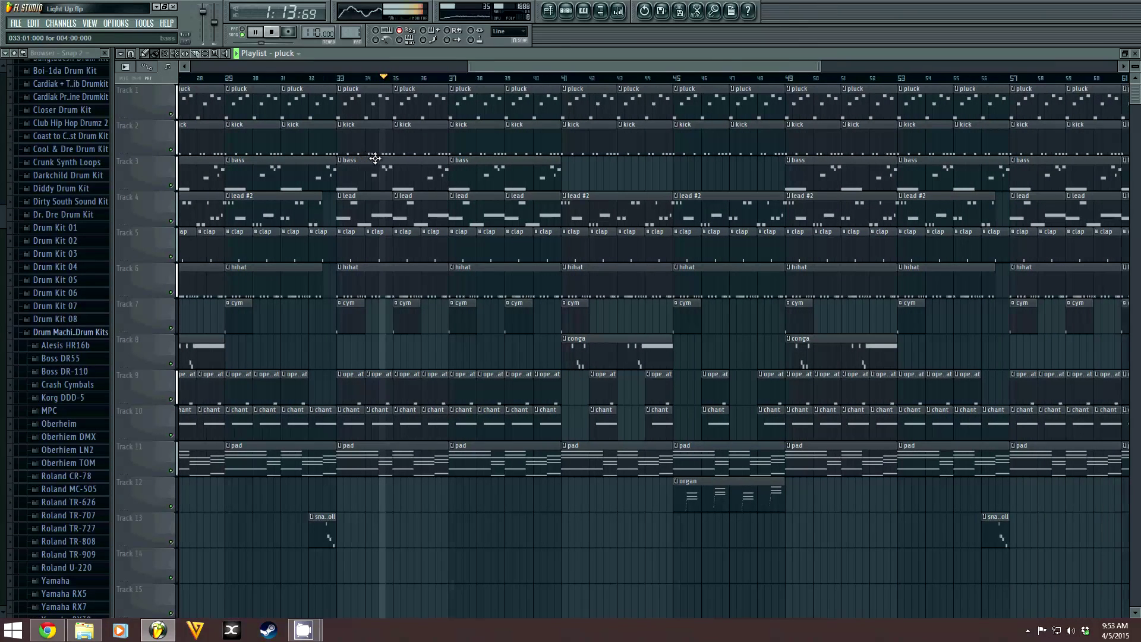
scroll(375, 158, "down", 1)
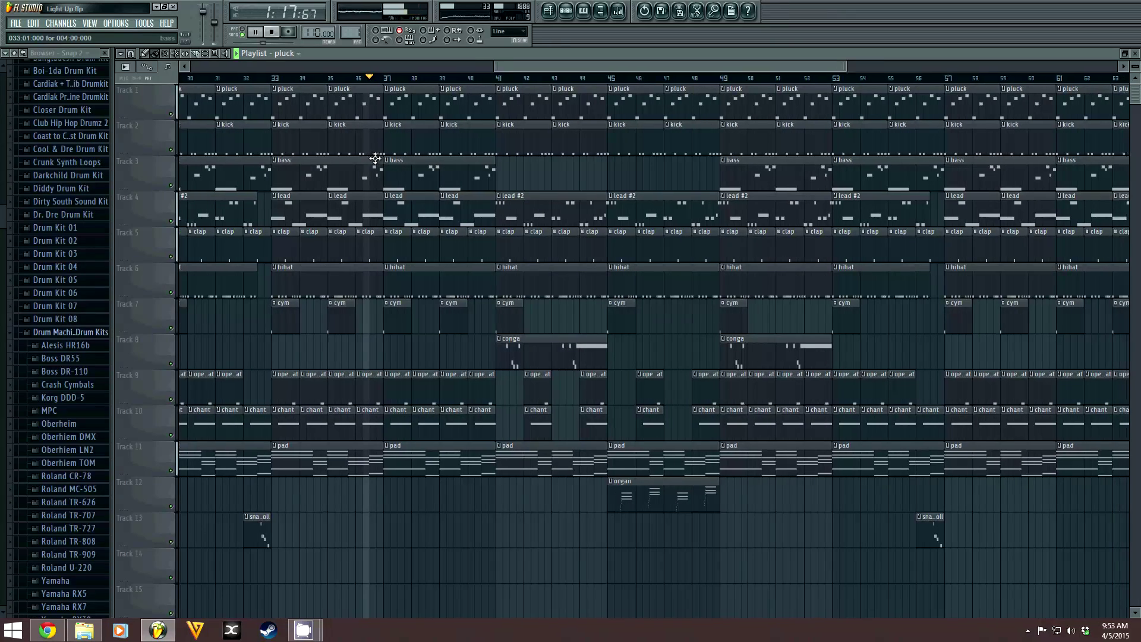
Follow the arrangement's last section to the final cymbal clip at bar 73, then stop playback
scroll(375, 158, "down", 3)
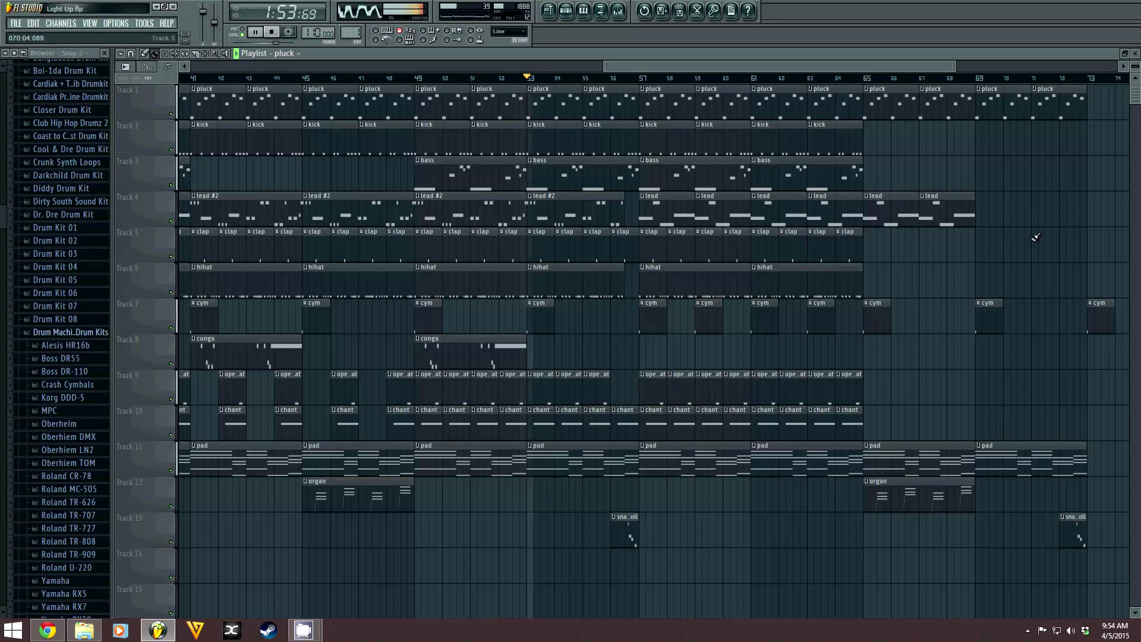
scroll(1035, 237, "down", 3)
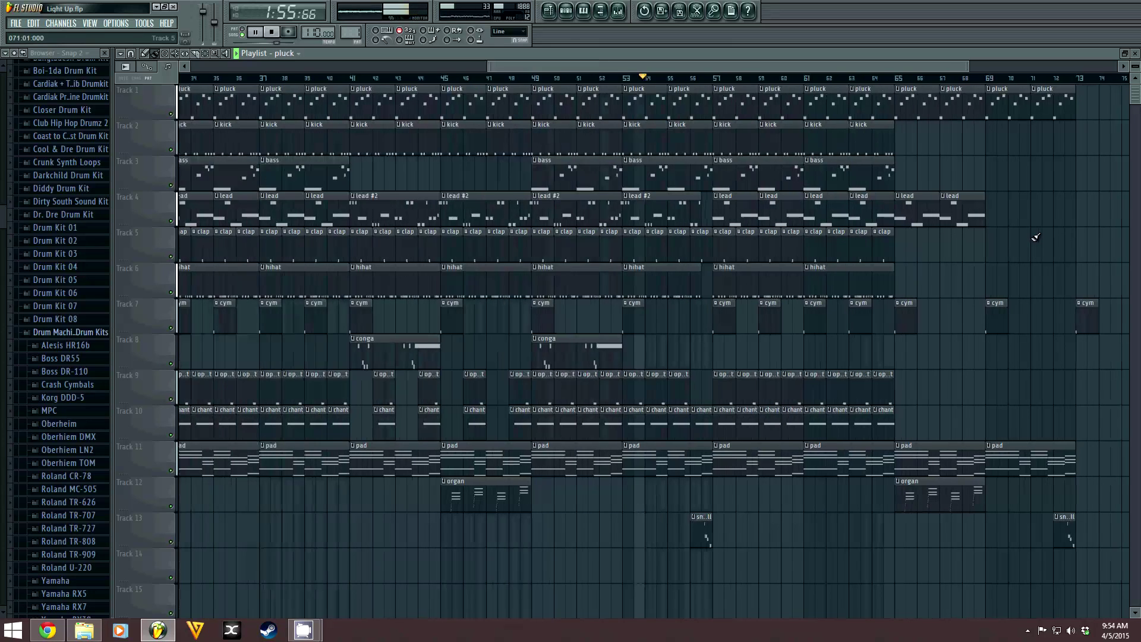
scroll(1036, 237, "down", 4)
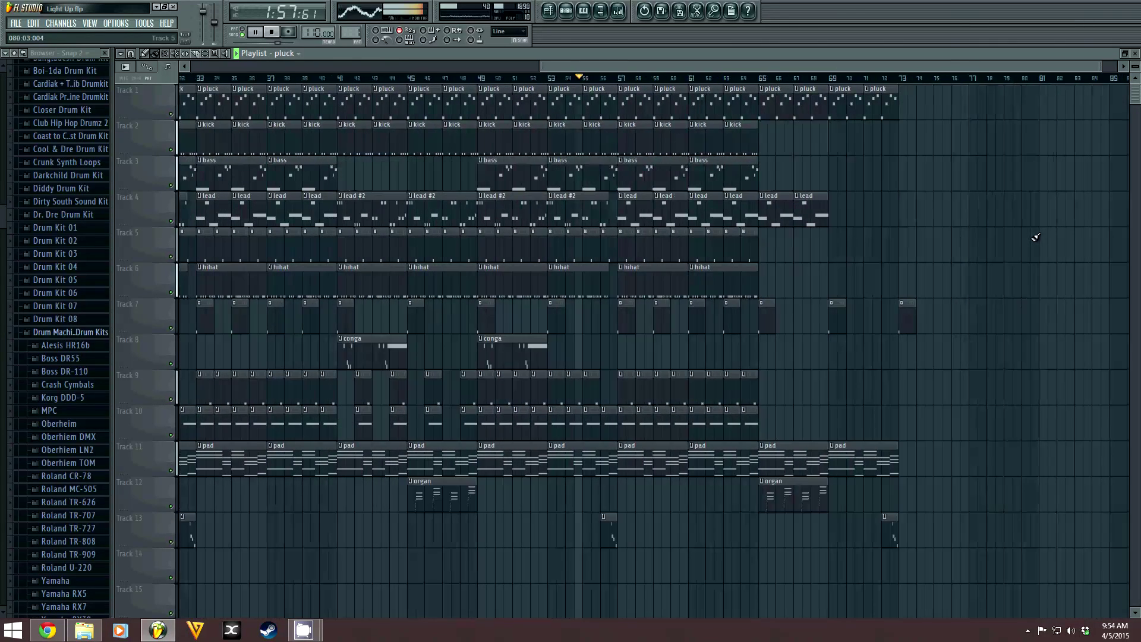
scroll(1035, 237, "up", 3)
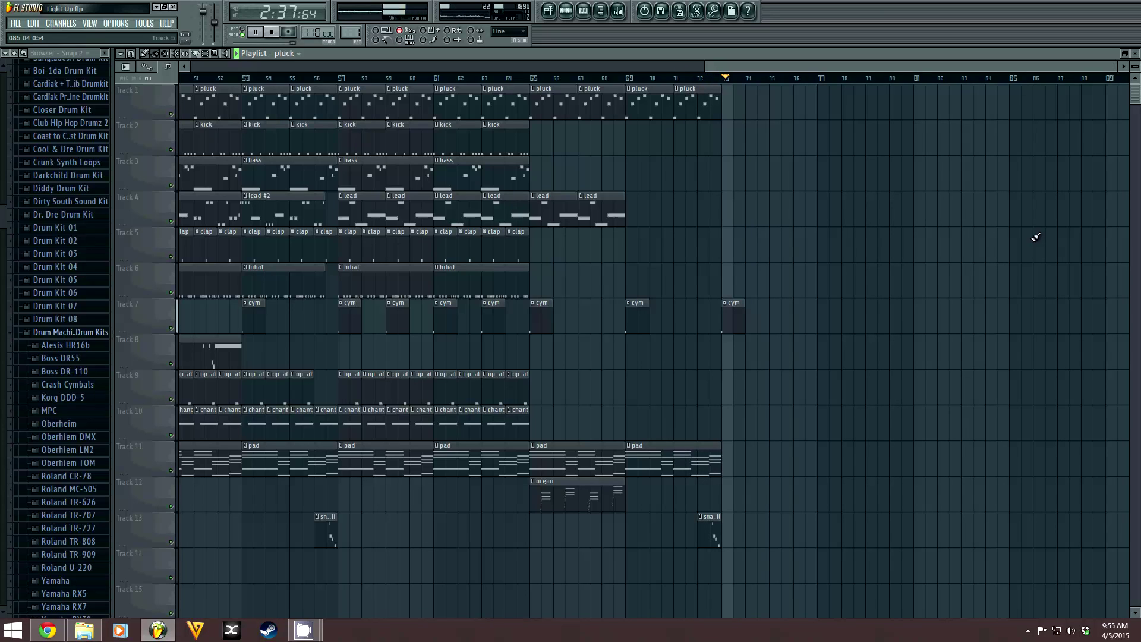
key("space")
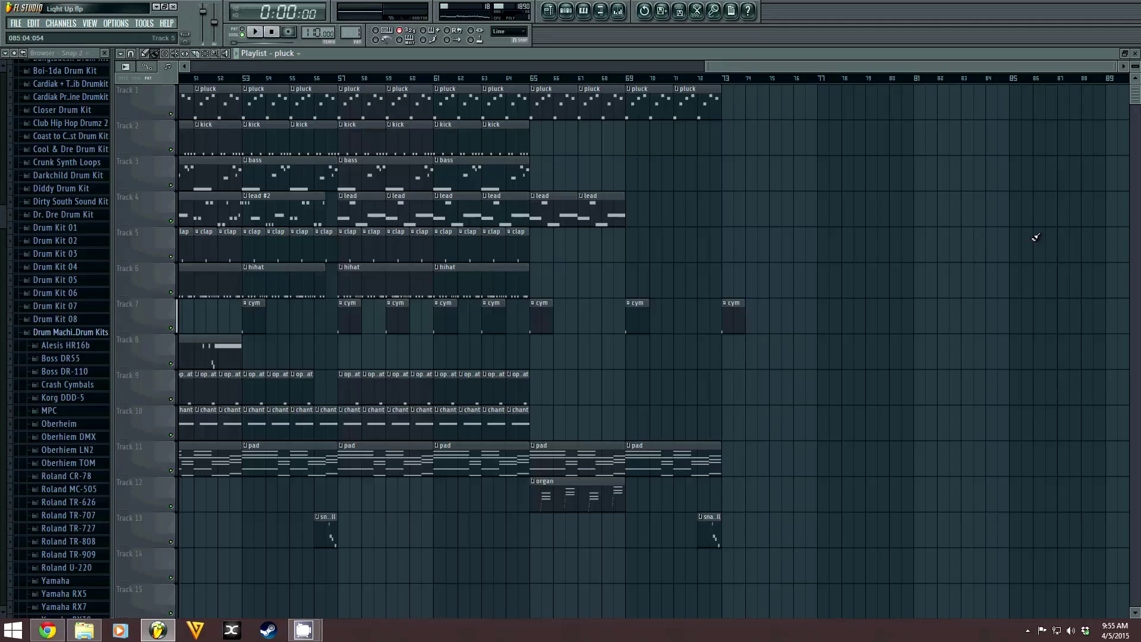